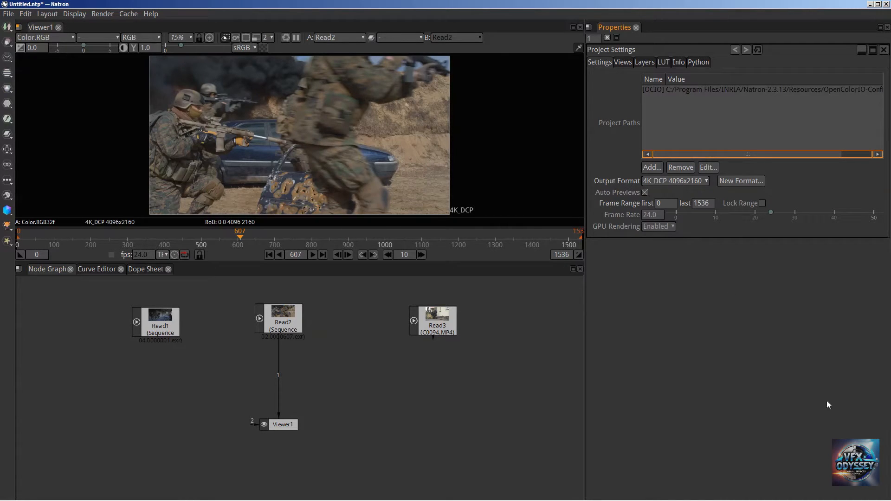
Split the Properties pane vertically, add a new histogram in the lower pane and enlarge it
click(588, 27)
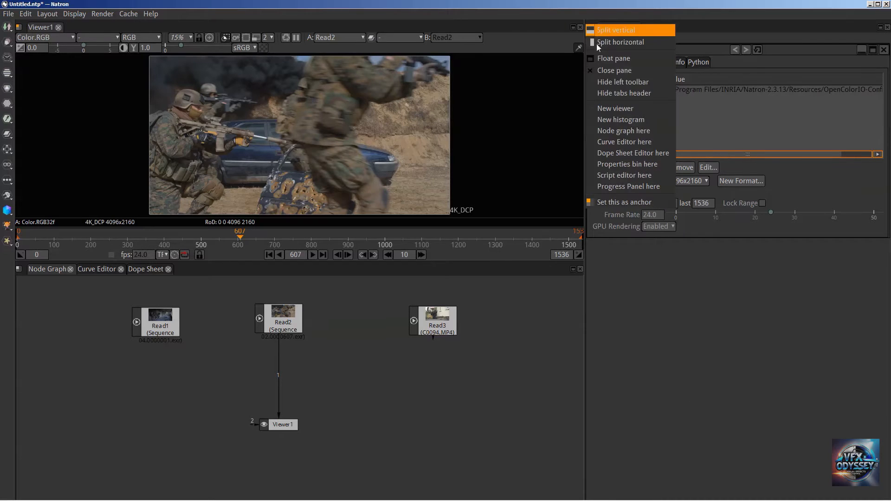
click(623, 31)
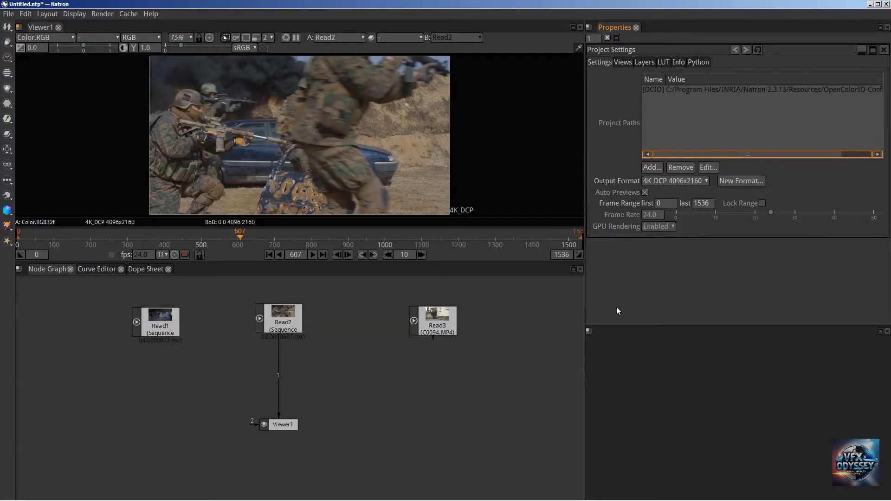
click(588, 331)
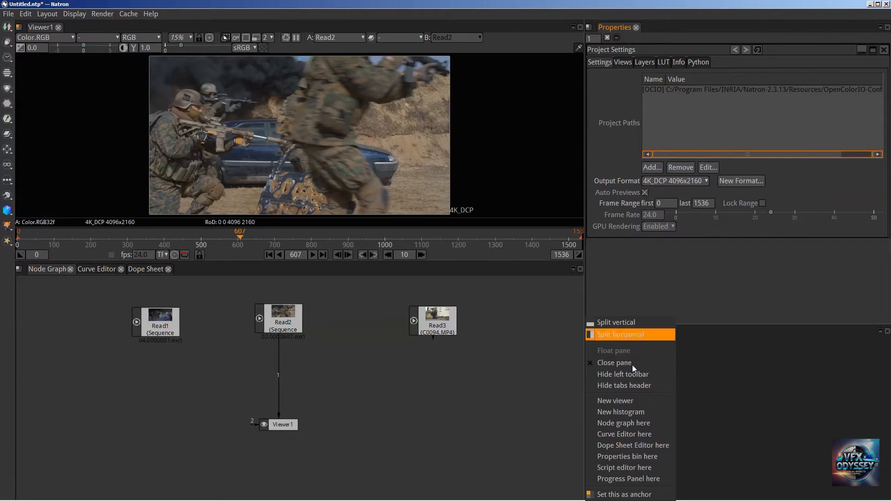
click(628, 412)
drag(673, 325, 673, 281)
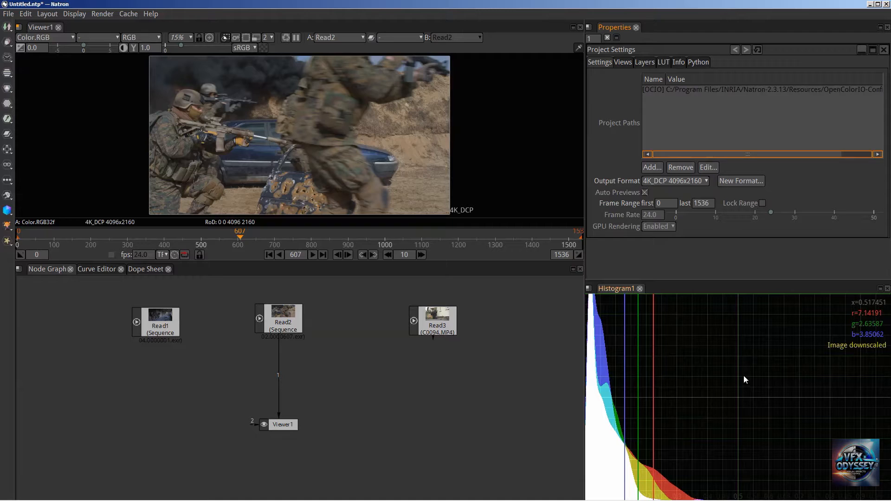
Add a Grade node and insert it on the connection between Read2 and Viewer1
click(3, 4)
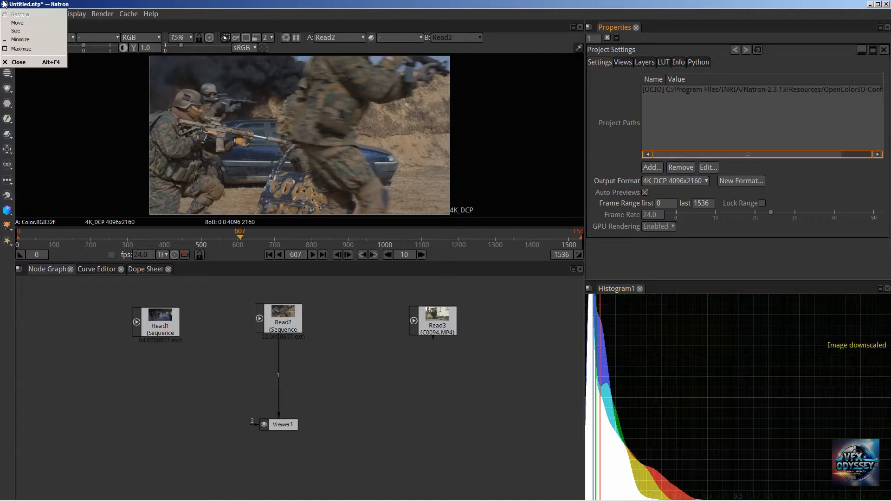
click(22, 2)
click(9, 87)
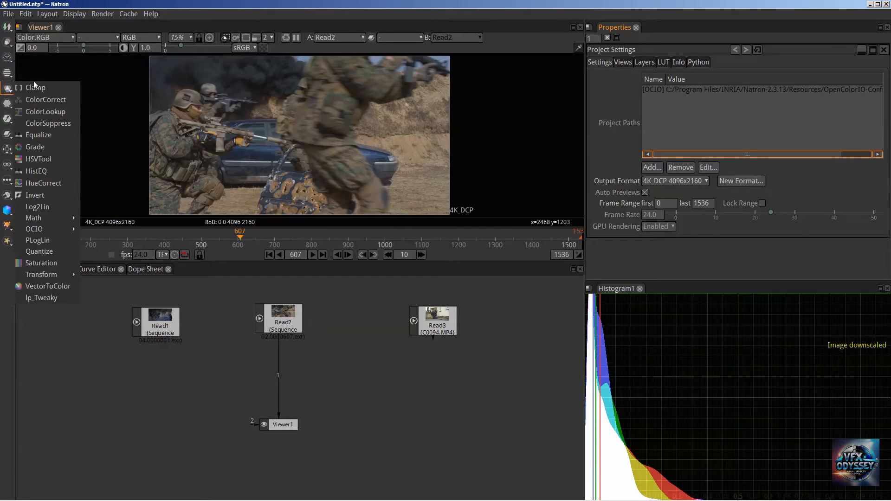
click(50, 146)
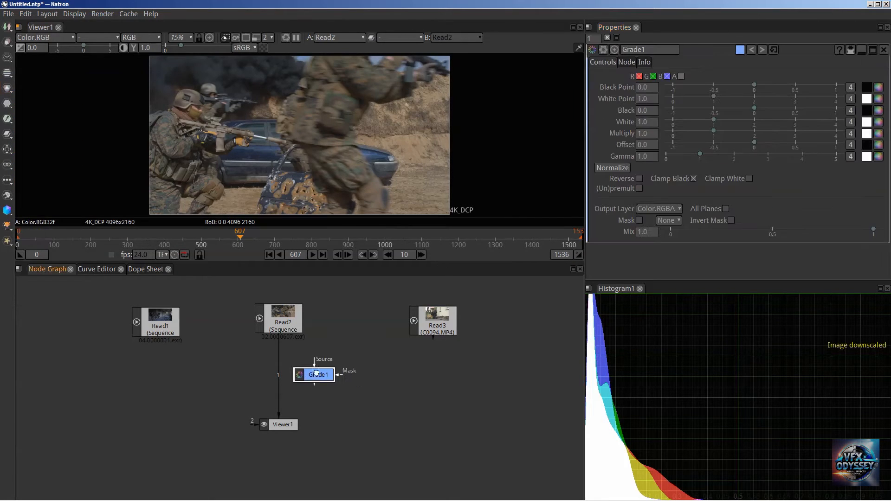
drag(317, 373, 281, 374)
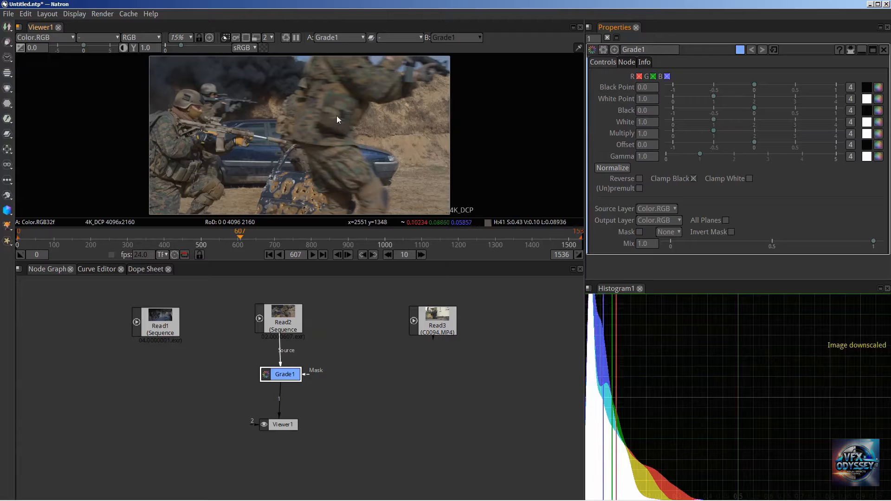
Try RGBA as Read2's output components and return the setting to RGB
click(281, 320)
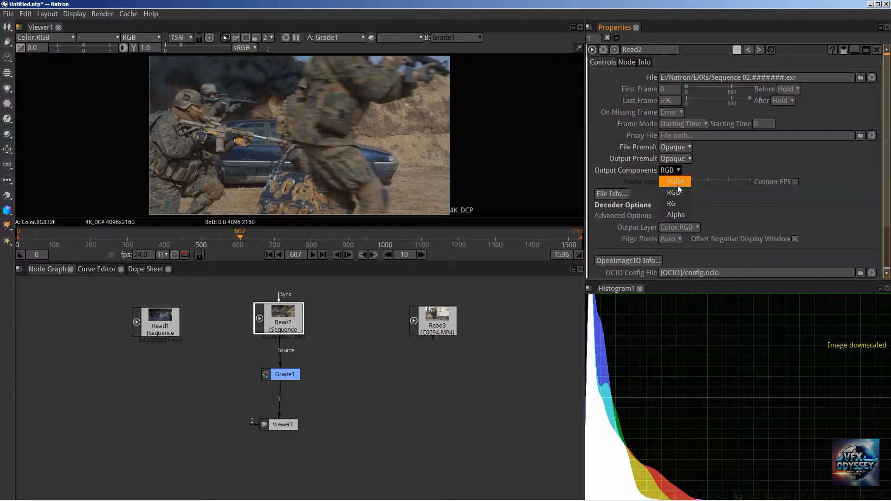
click(678, 184)
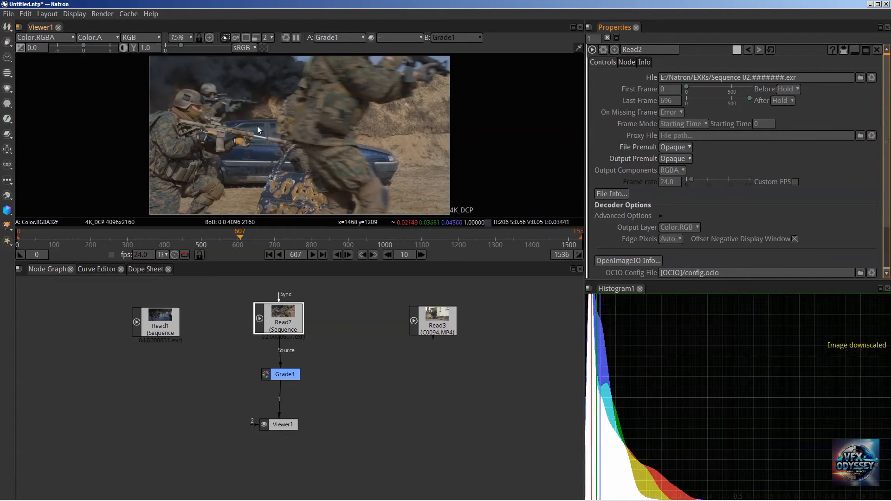
click(671, 170)
click(671, 183)
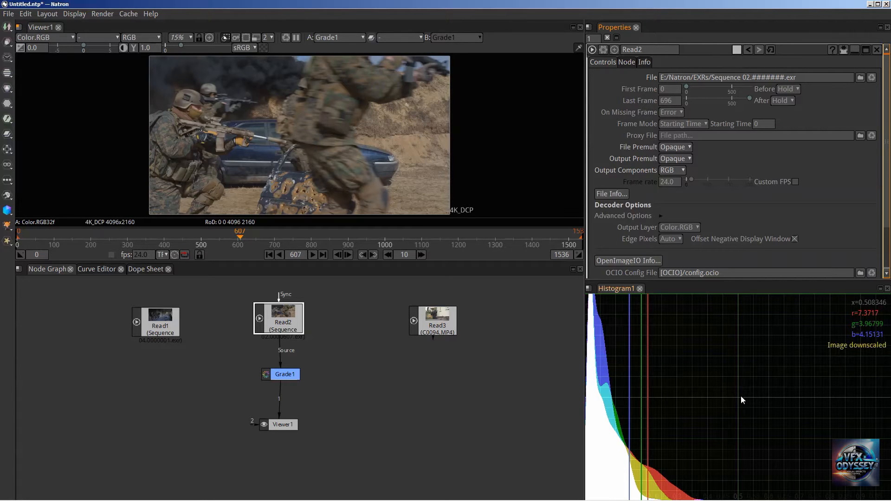
Enable Clamp White on the Grade1 node
click(289, 373)
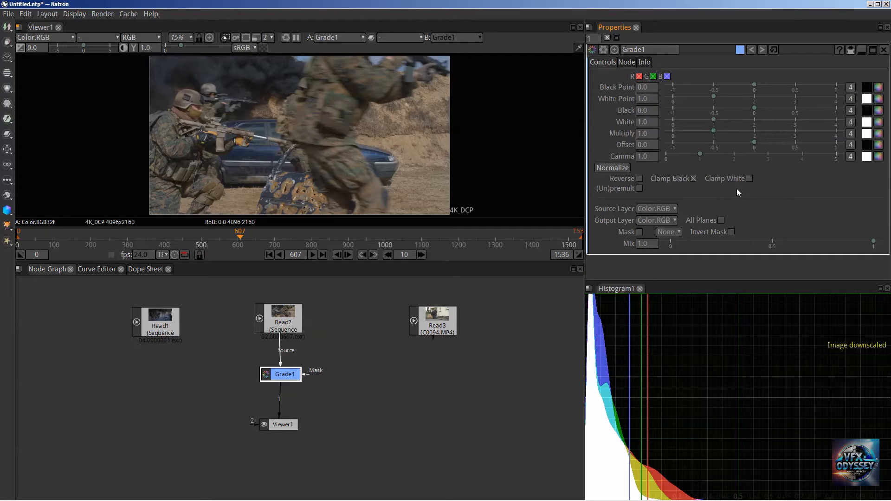
click(749, 179)
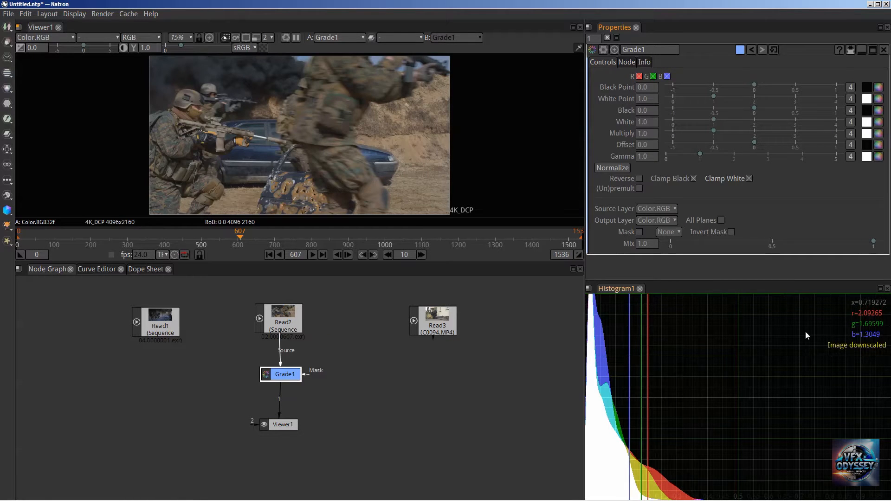
click(645, 122)
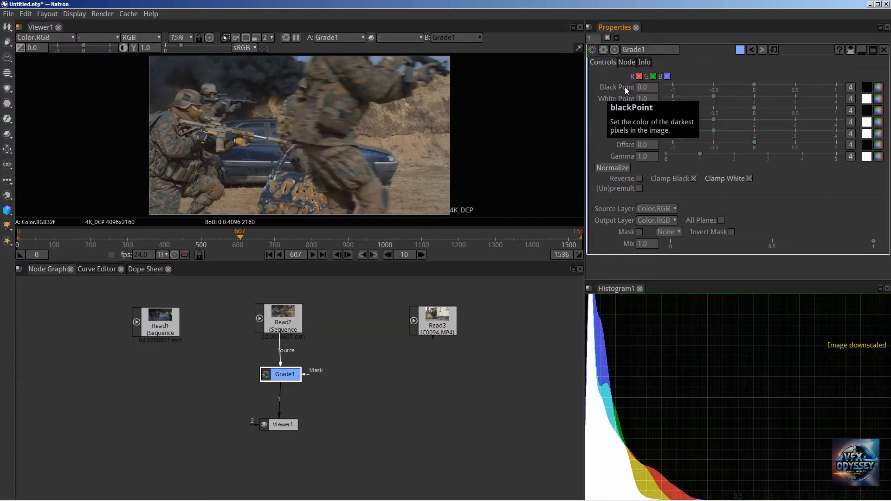
Test Grade1's Black Point at about 0.173, -0.009 and 0.02, and reset it to default
click(657, 87)
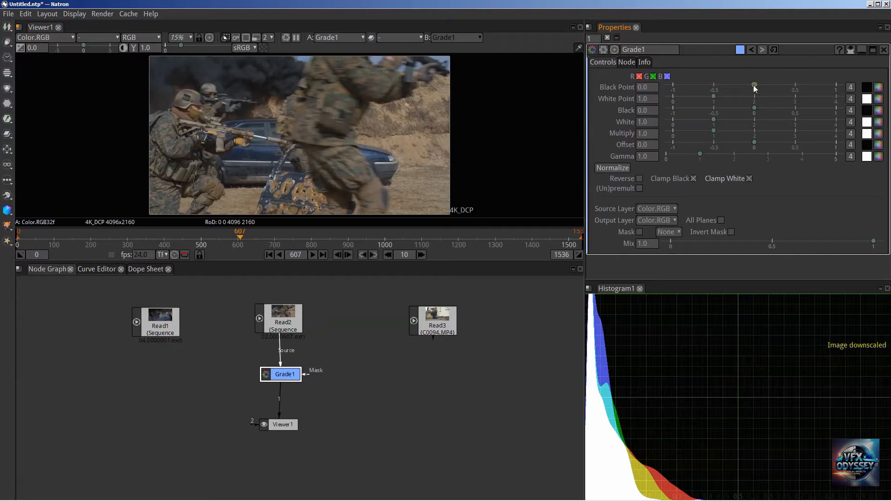
drag(754, 86, 768, 81)
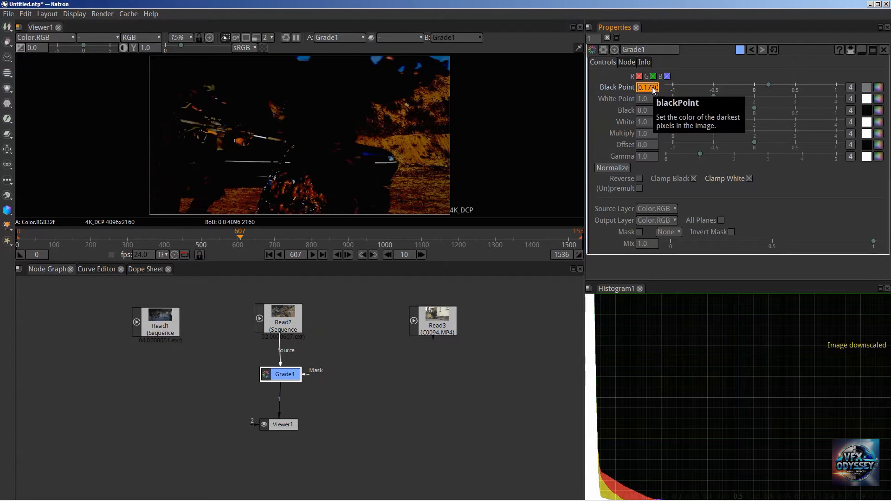
click(655, 98)
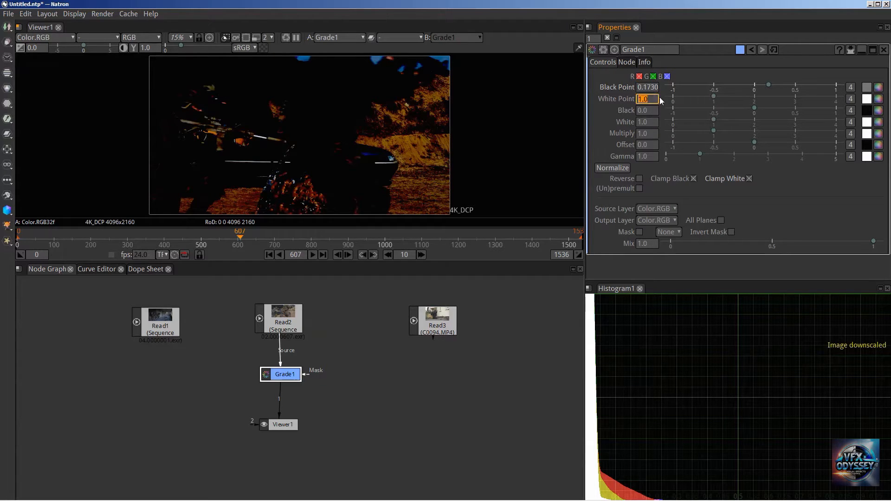
click(642, 87)
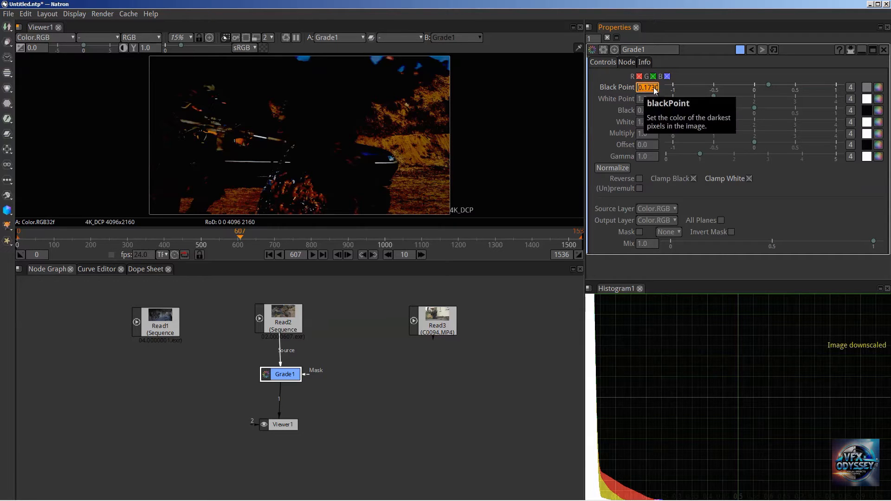
mouse_move(770, 84)
mouse_down()
mouse_move(794, 82)
mouse_move(708, 79)
mouse_move(752, 84)
mouse_up()
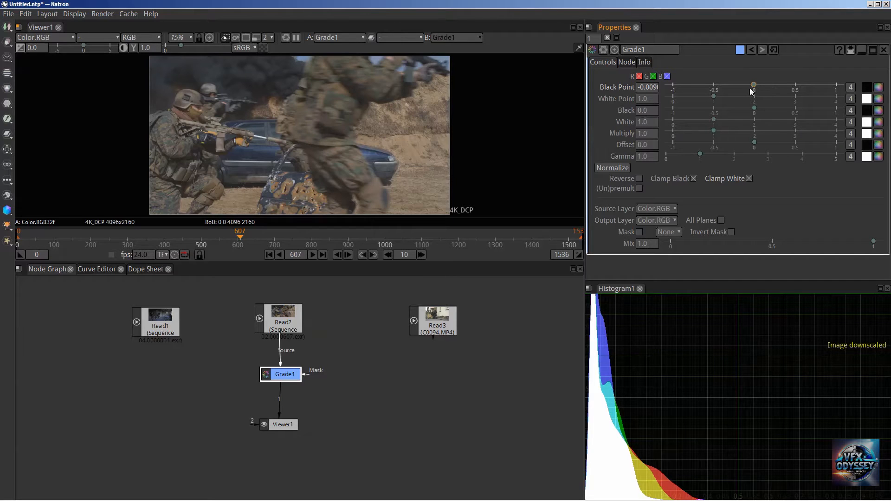
mouse_move(755, 85)
mouse_down()
mouse_move(786, 82)
mouse_move(756, 84)
mouse_up()
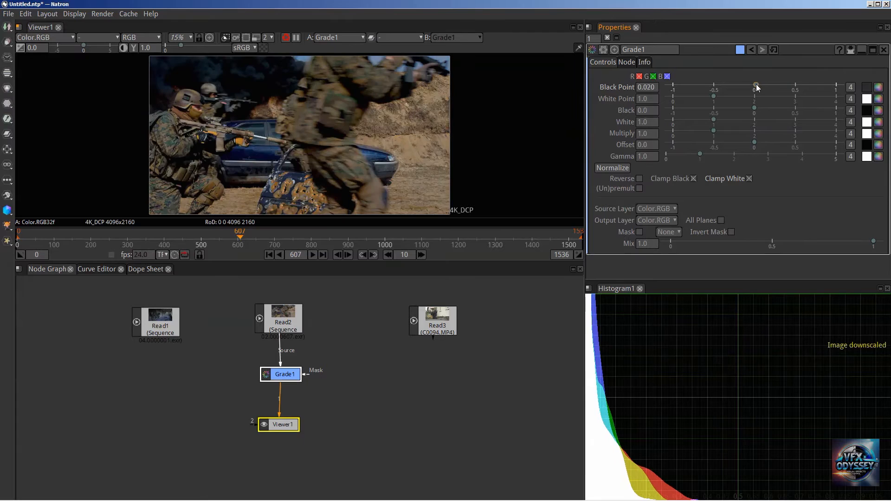
right_click(619, 87)
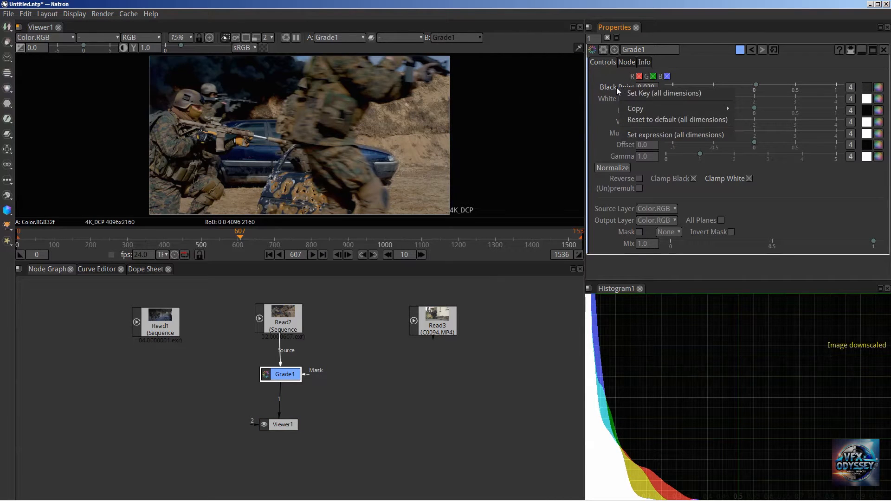
click(642, 118)
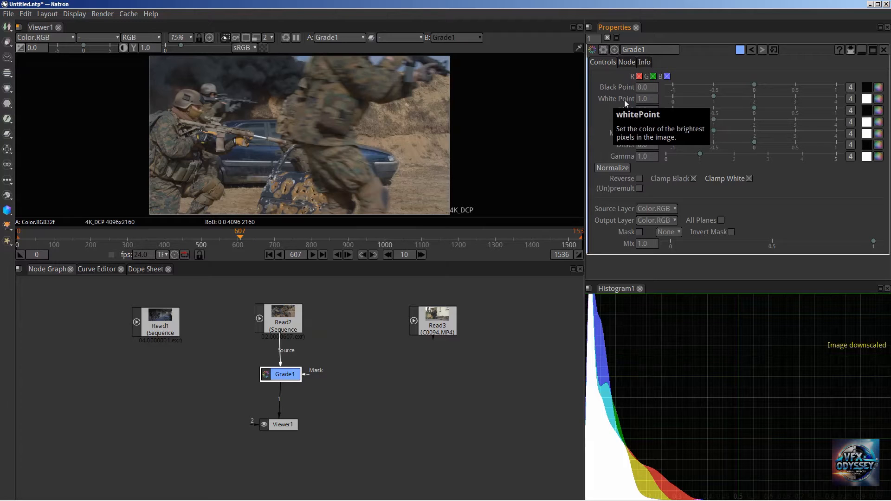
Test Grade1's White Point at about 0.37 and 0.05, and reset it to default
click(645, 103)
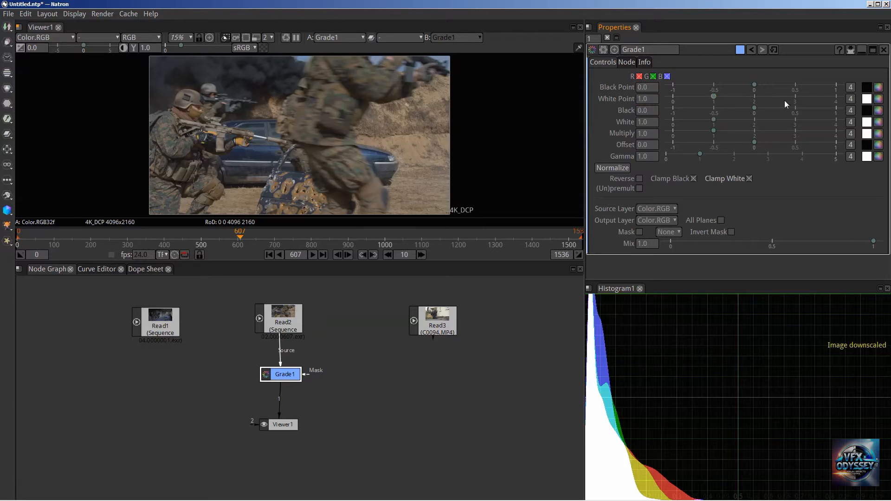
drag(713, 97, 688, 97)
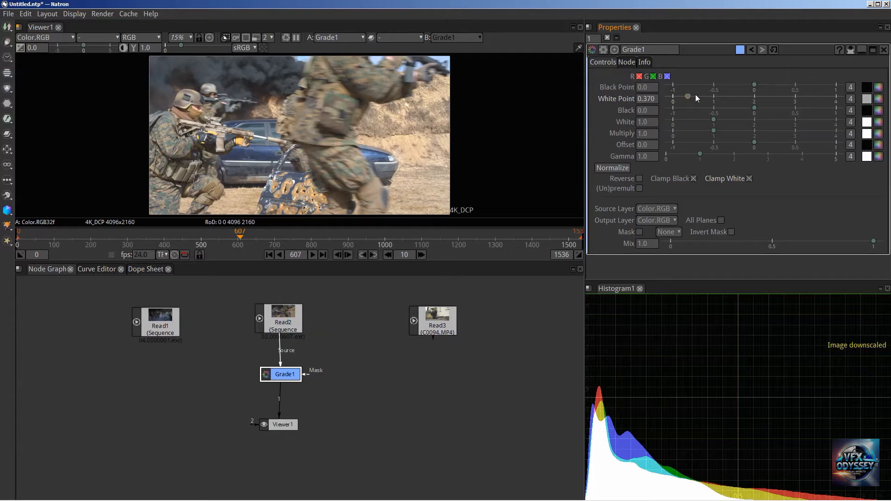
click(647, 99)
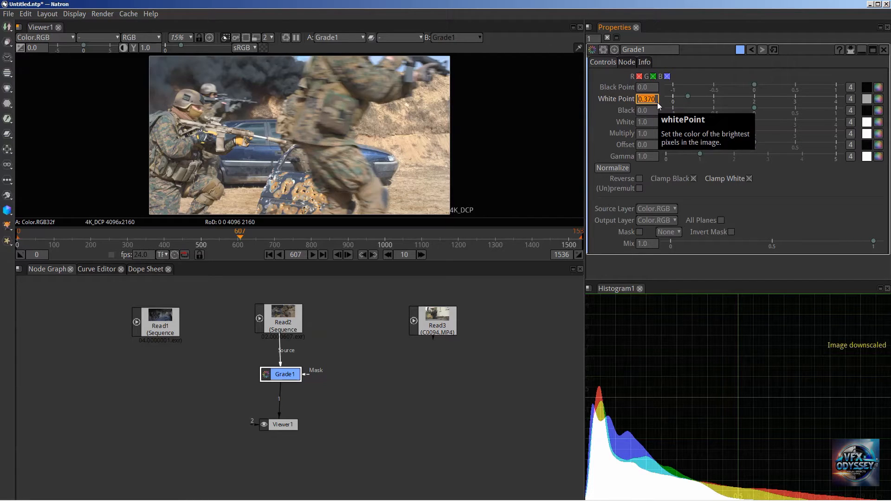
click(652, 111)
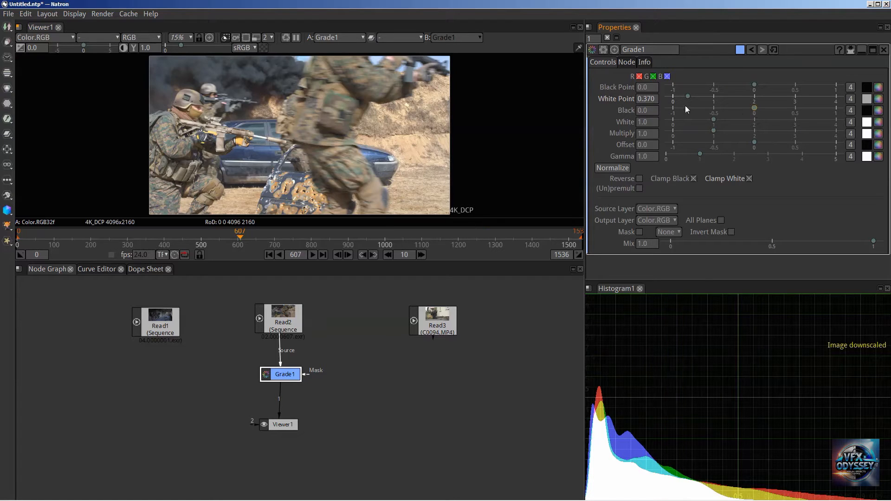
click(651, 110)
drag(688, 96, 675, 96)
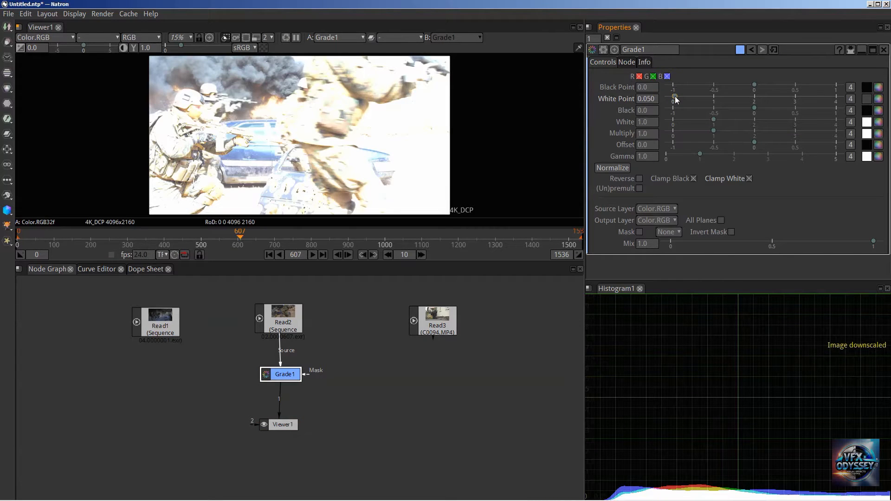
right_click(606, 100)
click(636, 132)
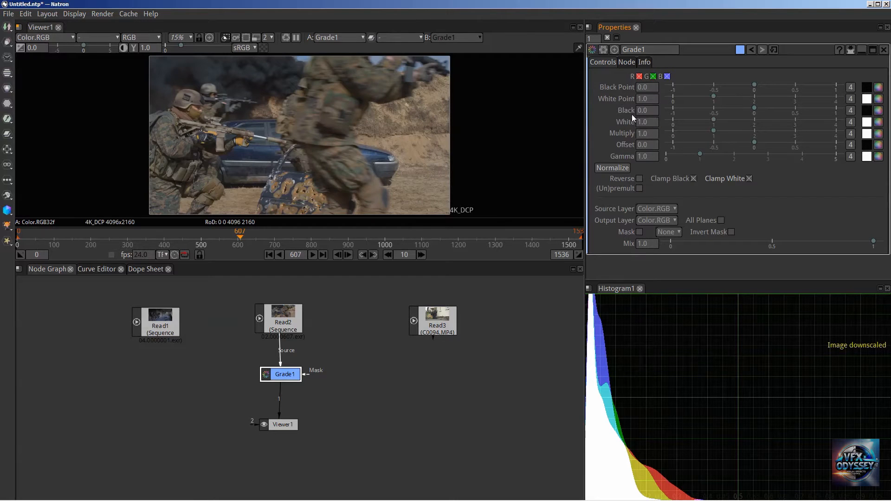
Test Grade1's Black value at 0.5 and 0.1, and return it to 0
double_click(648, 110)
text(0.5)
key(Return)
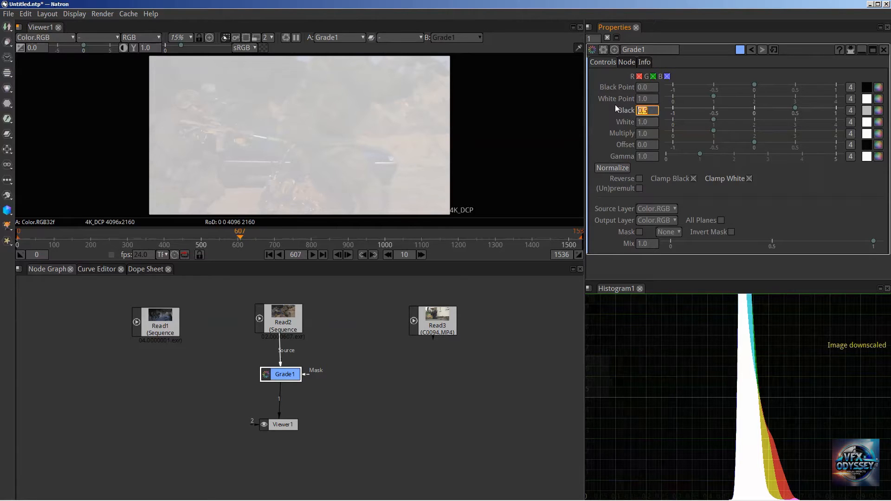
text(0.1)
key(Return)
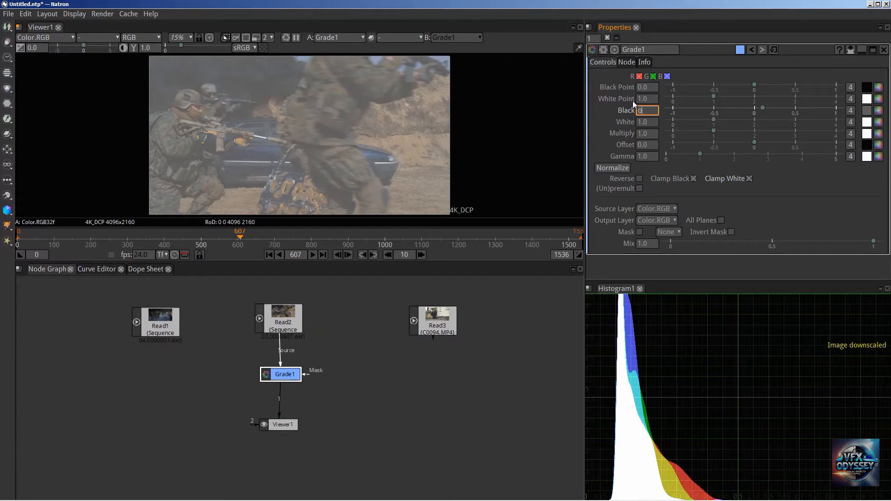
text(0)
key(Return)
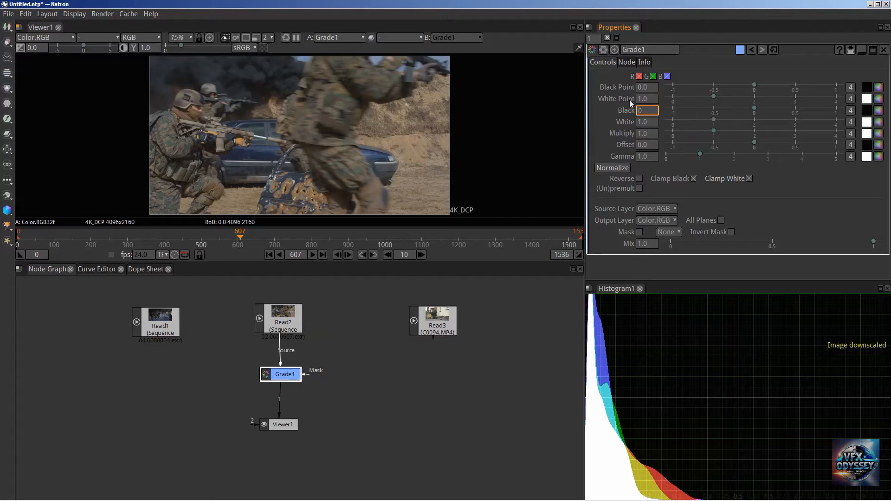
Test Grade1's Multiply at 2, 0 and 0.5, and return it to 1
click(650, 133)
text(2)
key(Return)
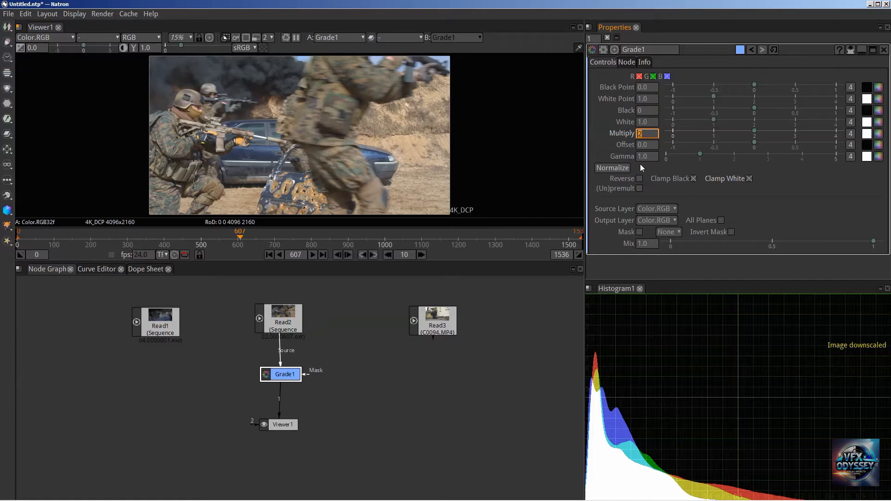
text(0)
key(Return)
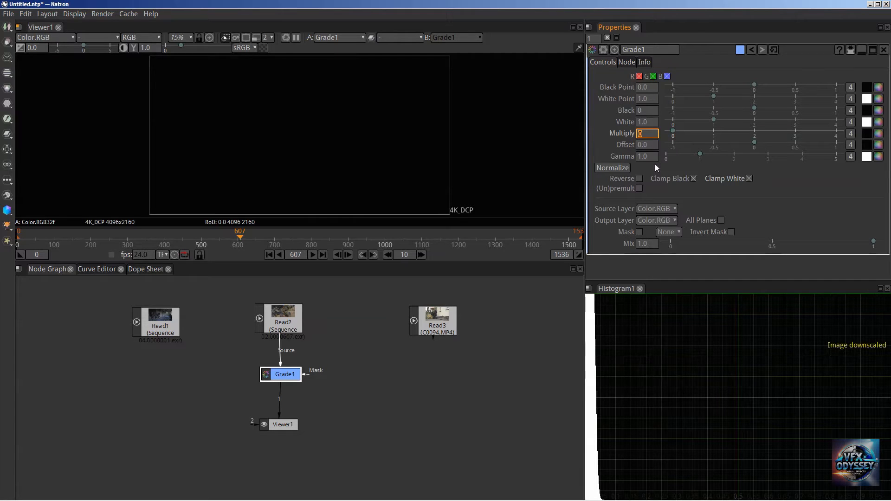
text(.5)
key(Return)
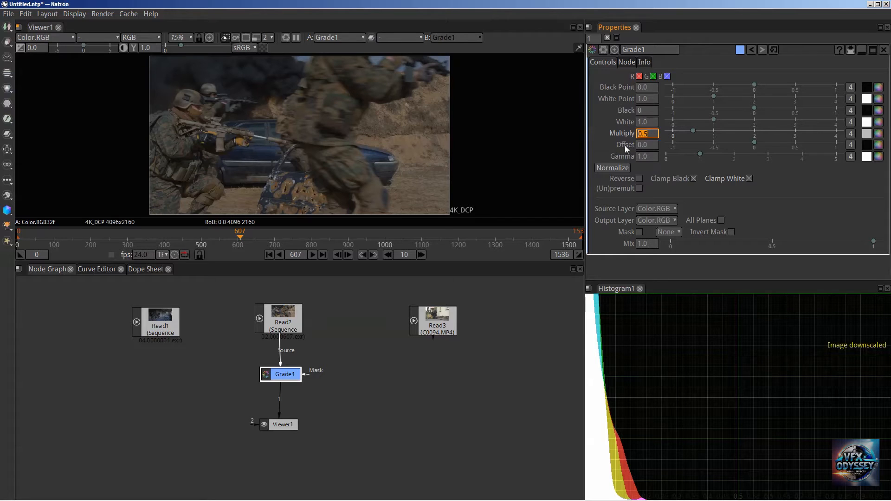
text(1)
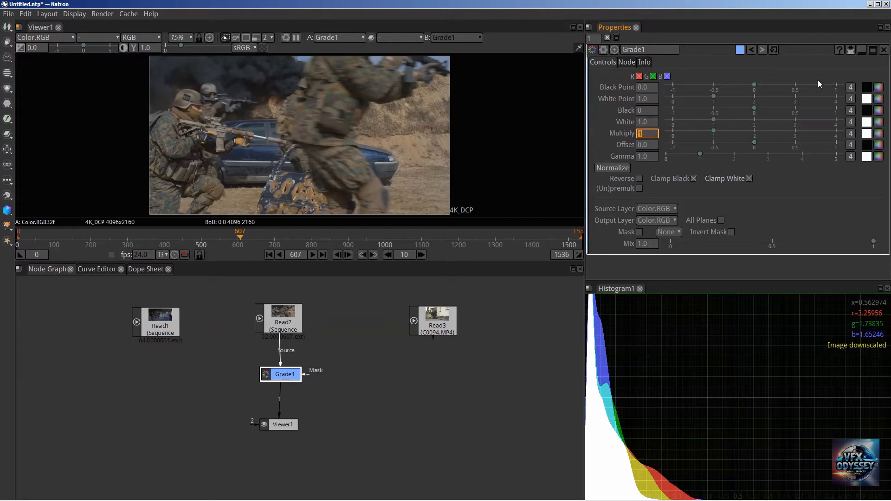
Test Grade1's Black Point at about -0.02 and 0.202, and reset it to default
click(756, 85)
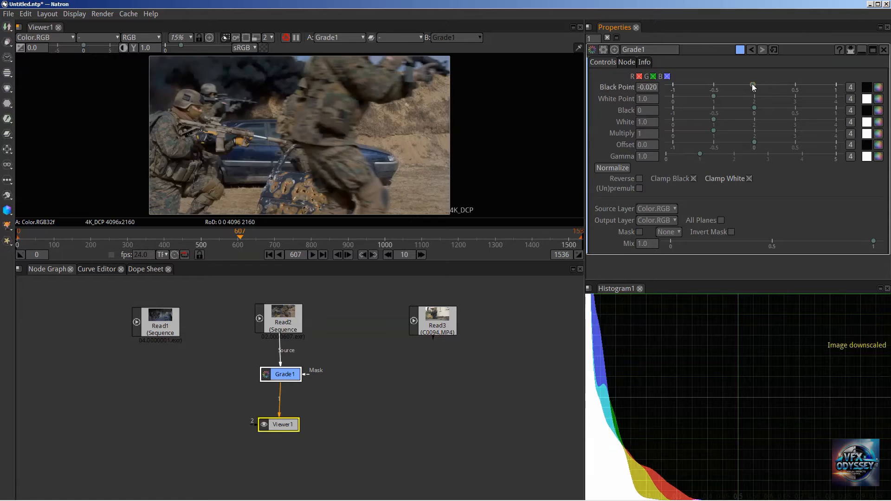
drag(757, 85, 772, 87)
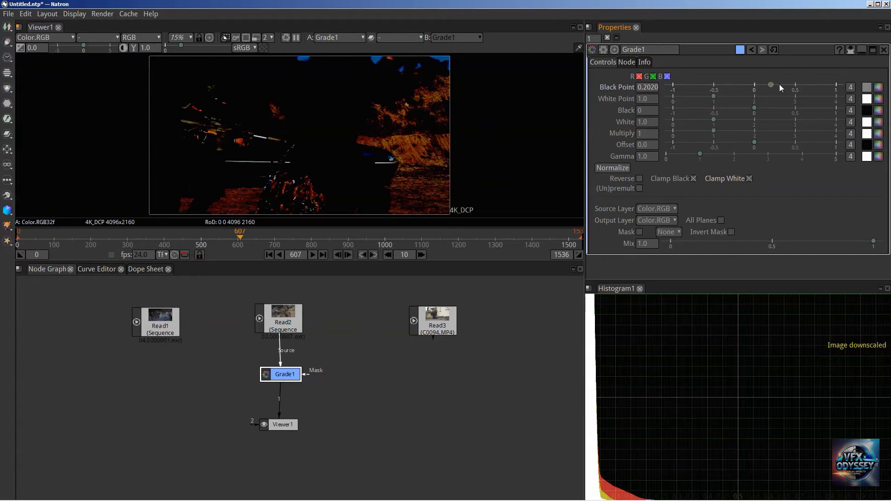
right_click(622, 87)
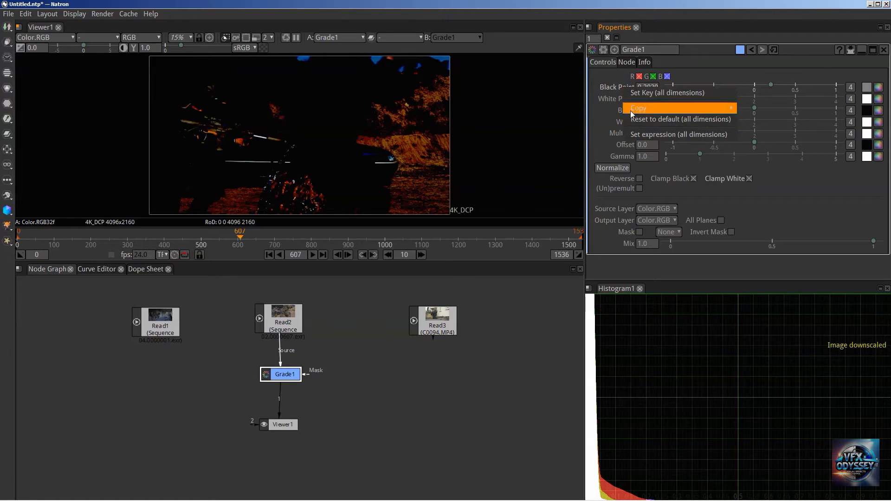
click(634, 119)
Test Grade1's White Point at about 0.1, and reset it to default
click(711, 96)
drag(711, 95, 676, 95)
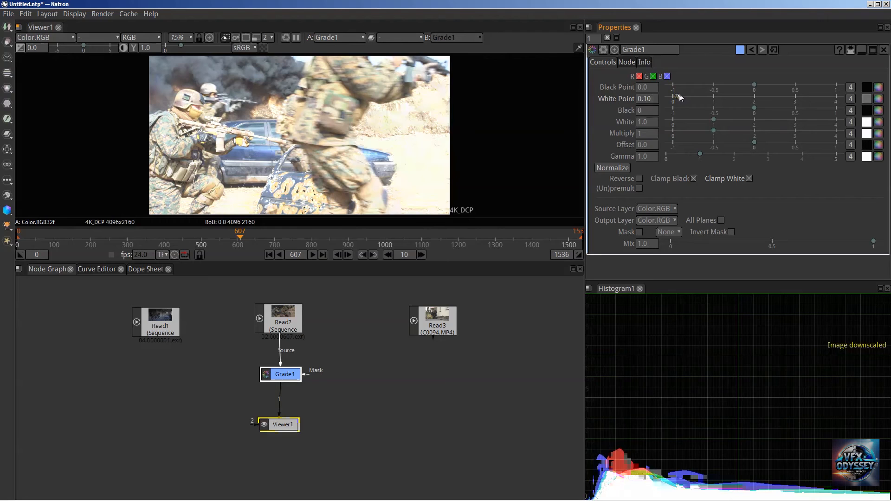
right_click(617, 99)
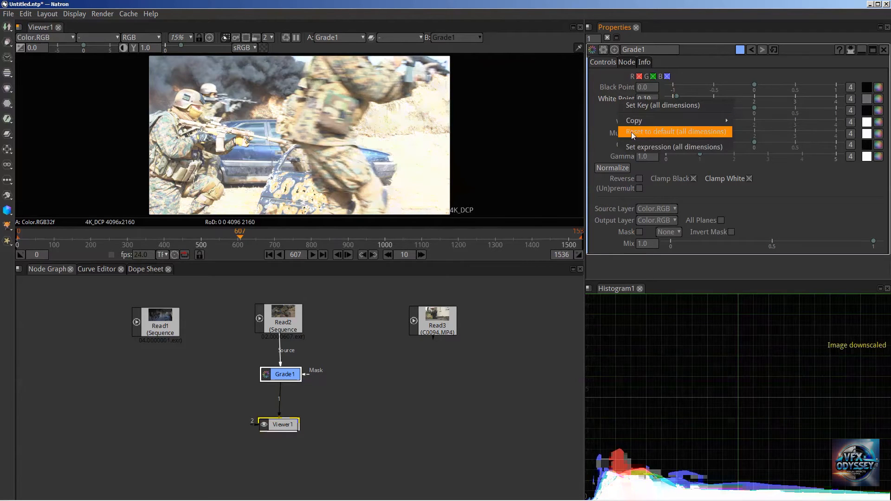
click(640, 132)
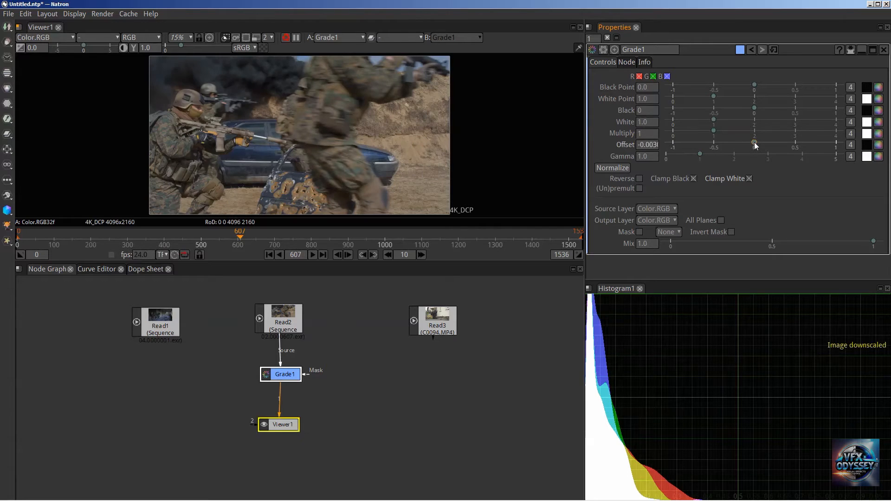
Test Grade1's Offset at about 0.054, and reset it to default
drag(753, 141, 759, 161)
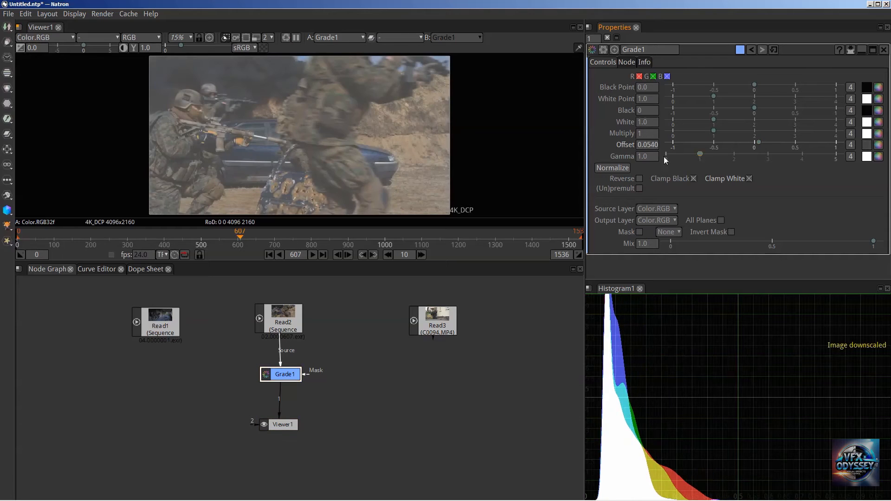
right_click(629, 144)
click(645, 177)
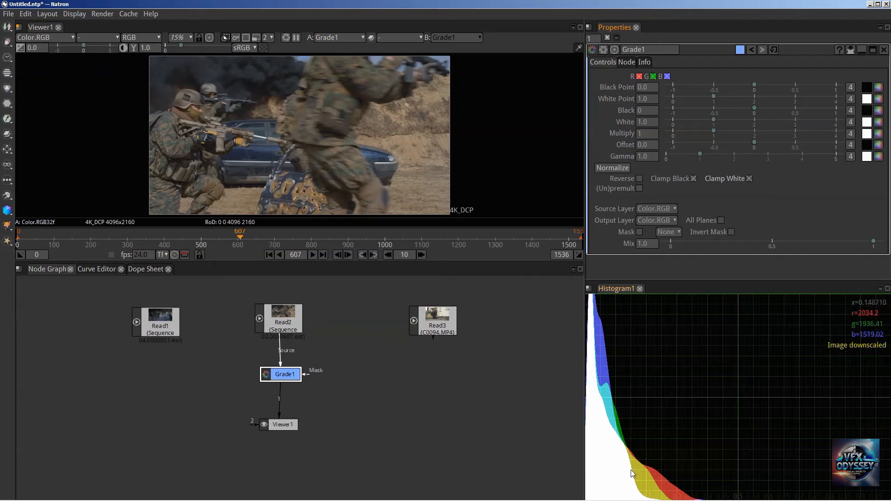
Test Grade1's Gamma at about 0.22, and reset it to default
drag(700, 154, 672, 174)
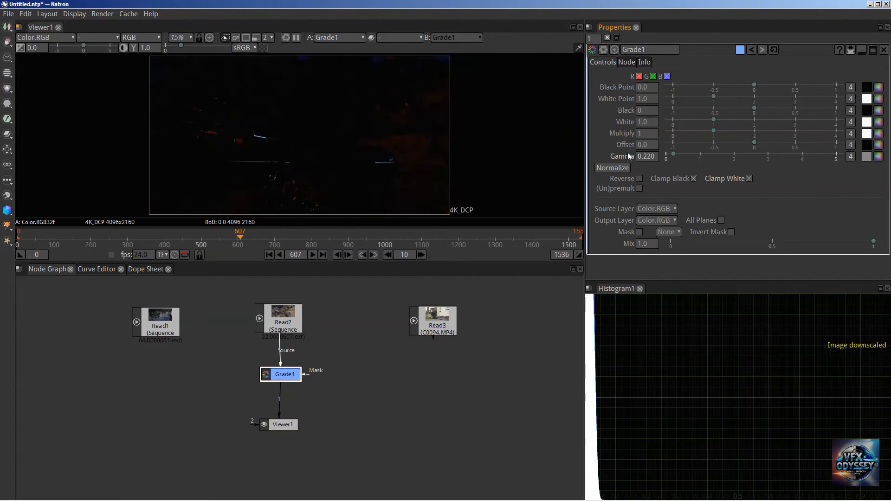
right_click(616, 155)
click(664, 186)
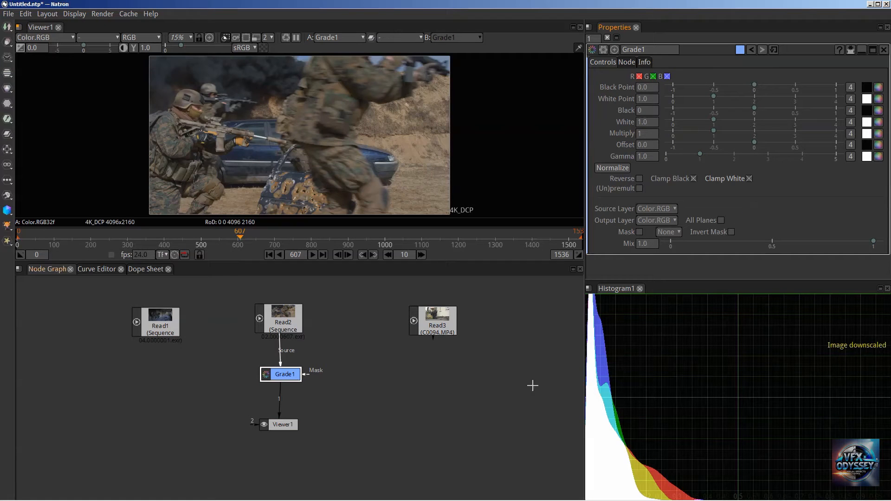
Delete the Grade1 node from the node graph
click(459, 399)
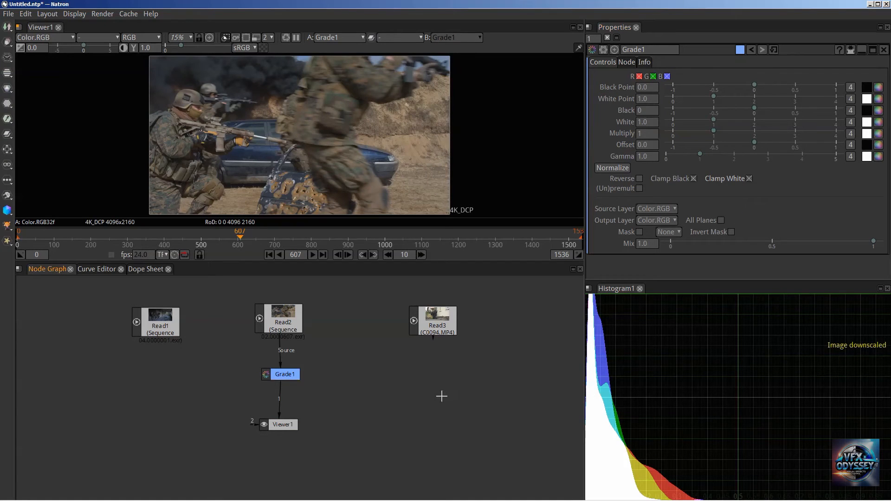
click(284, 375)
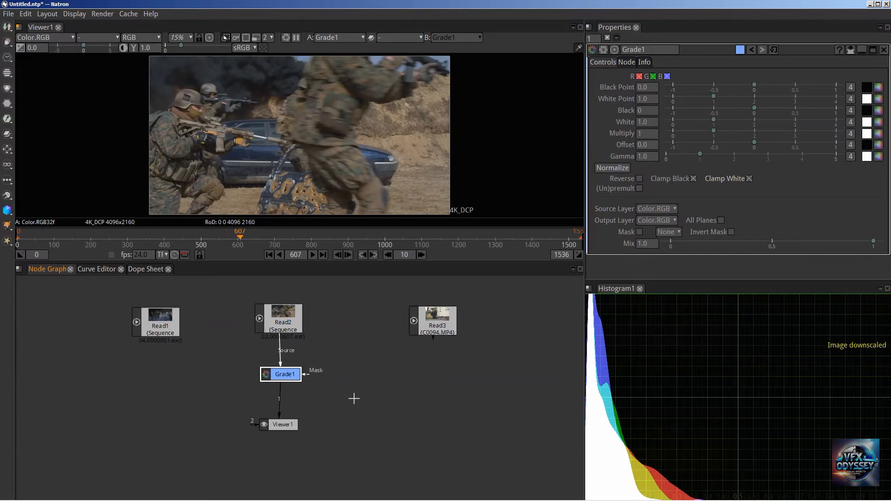
key(Delete)
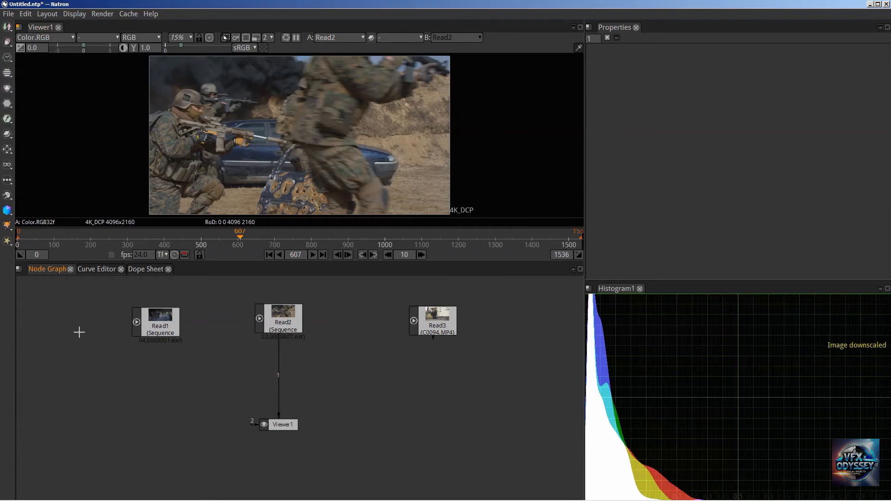
Add a ColorCorrect node and connect it between Read3 and Viewer1
key(Tab)
text(colo)
key(Down)
key(Return)
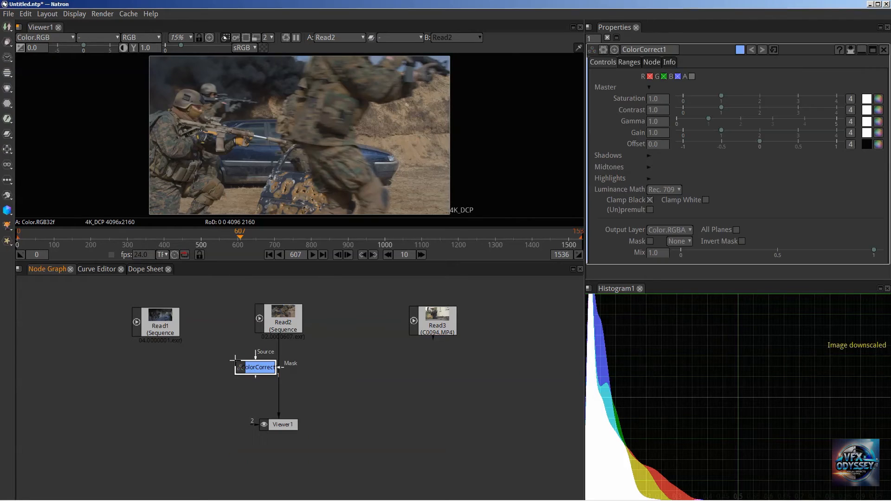
drag(255, 369, 223, 377)
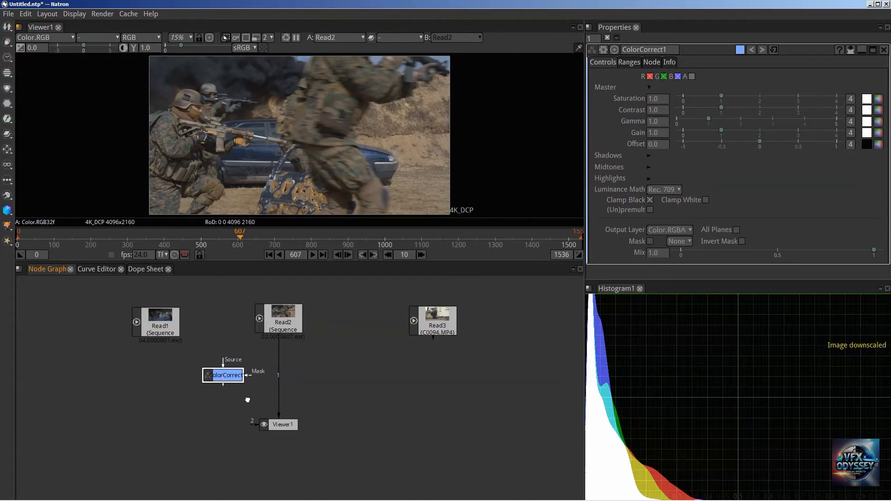
key(ctrl+z)
drag(278, 389, 426, 325)
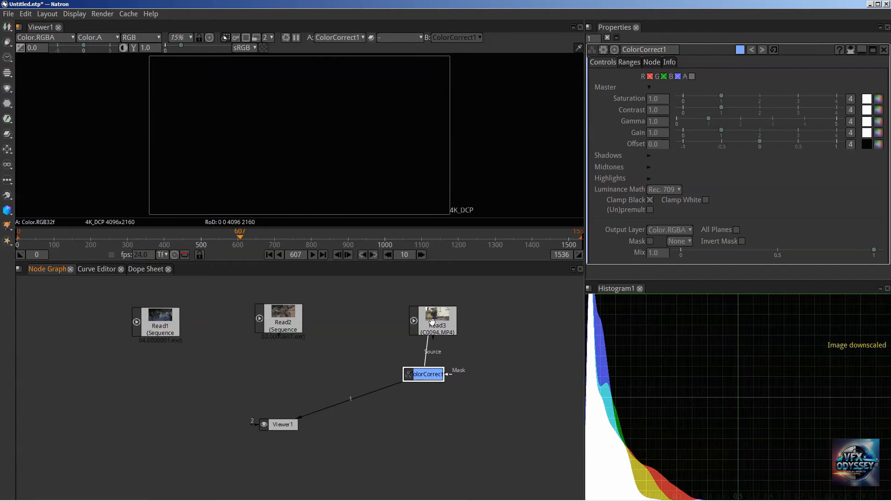
Move the playhead to frame 688 and shift the ColorCorrect node slightly left in the graph
click(247, 238)
drag(252, 240, 270, 235)
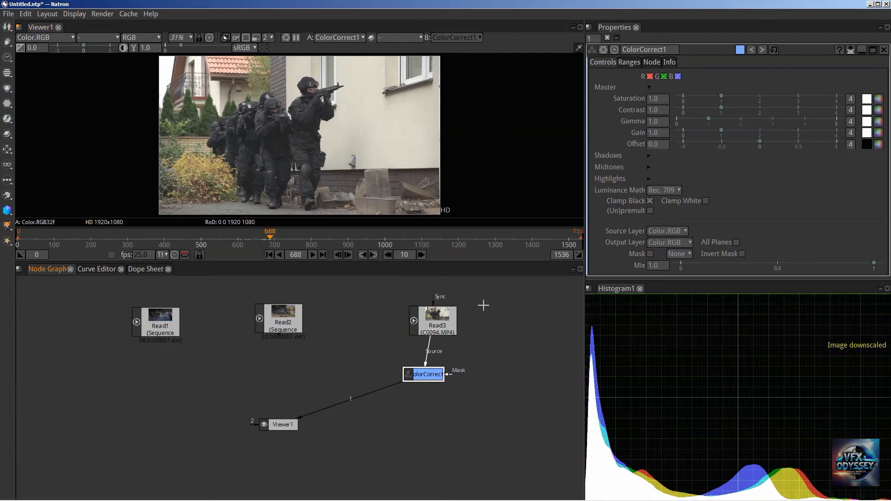
drag(415, 376, 400, 377)
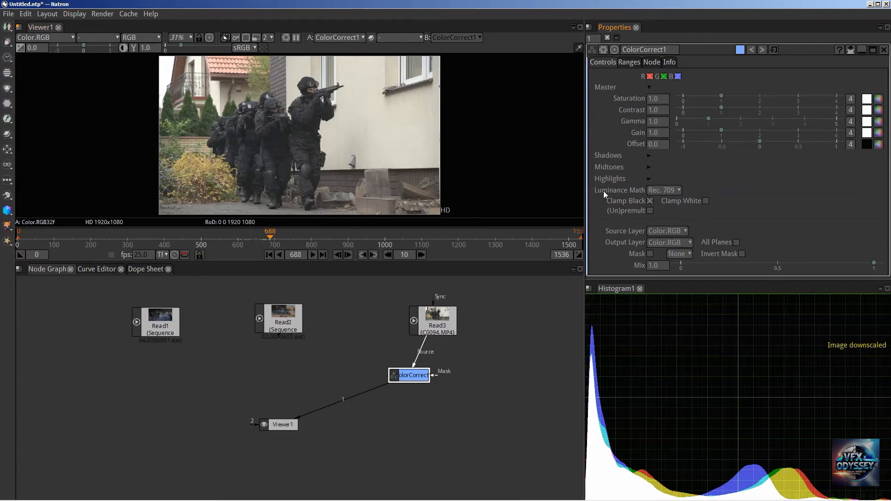
Expand ColorCorrect1's Shadows, Midtones and Highlights groups and look over their parameters
click(648, 156)
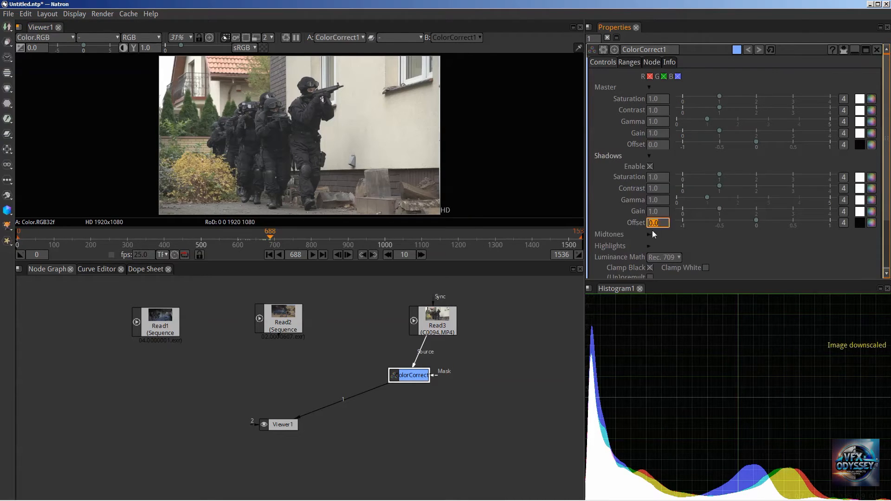
click(649, 236)
scroll(666, 205, down, 3)
click(649, 232)
scroll(650, 218, up, 5)
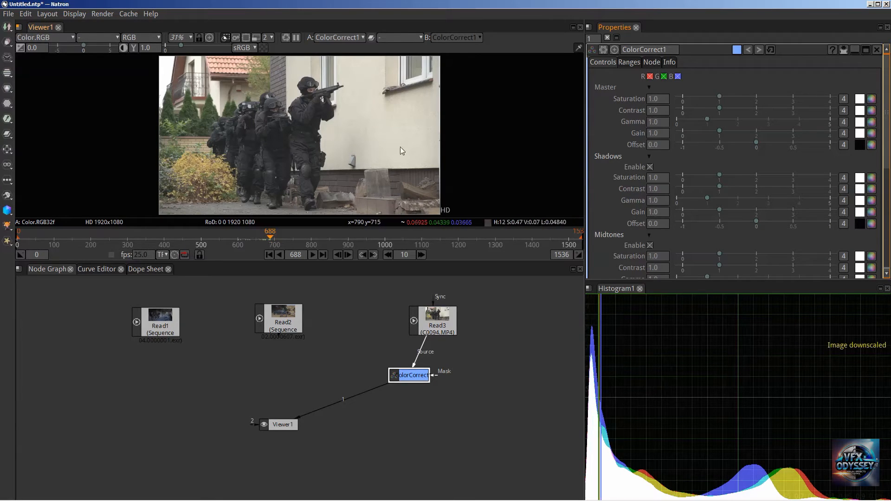
scroll(679, 153, down, 3)
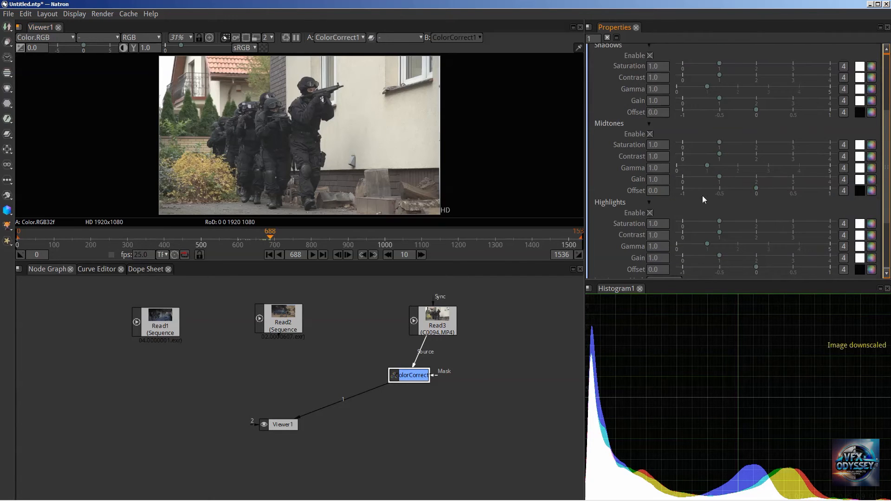
scroll(702, 194, up, 5)
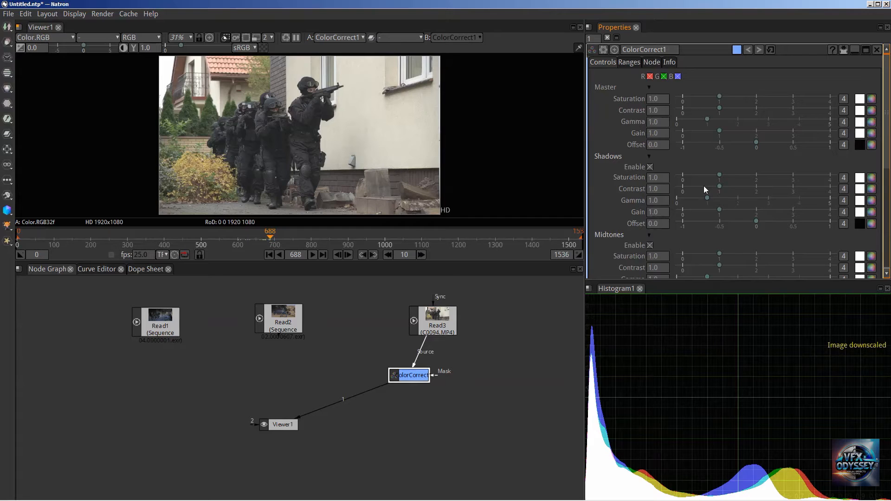
Examine ColorCorrect1's Shadow and Highlight tone range curves, each on its own
click(630, 61)
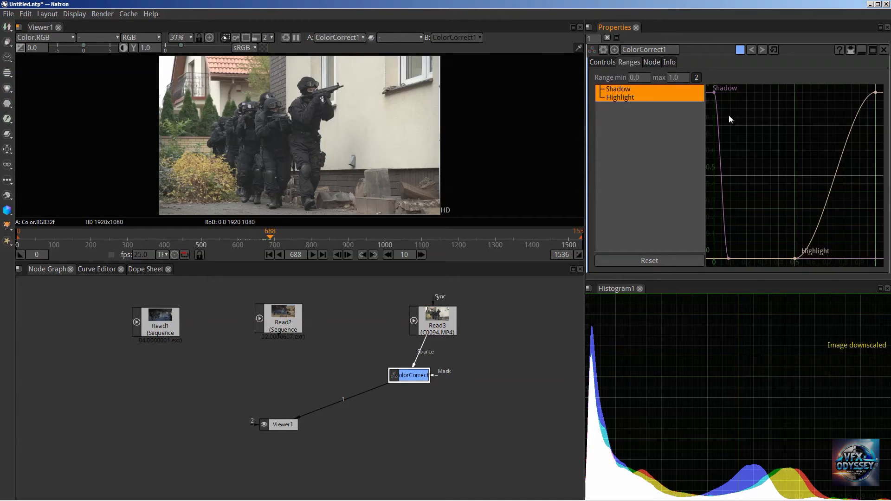
click(650, 148)
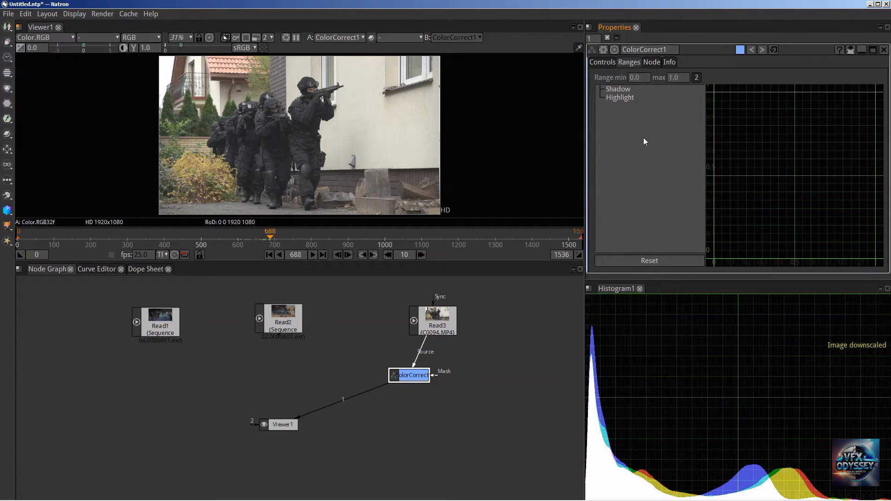
click(621, 88)
click(622, 97)
click(623, 91)
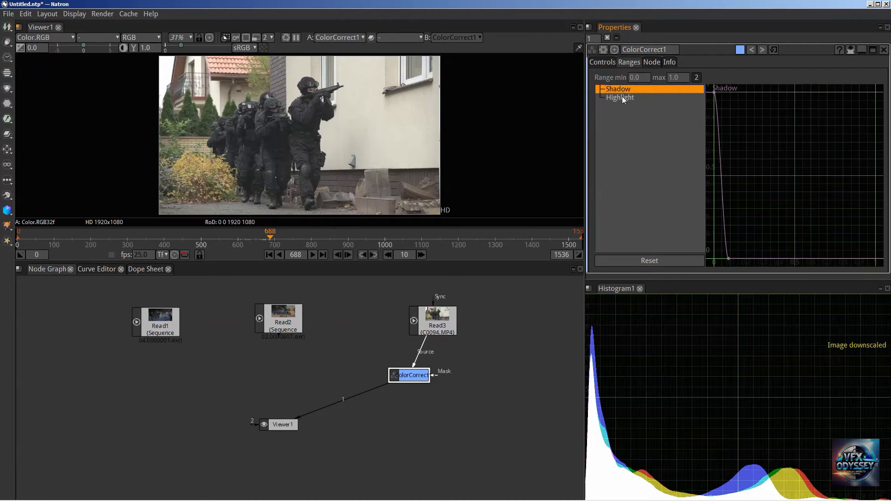
click(621, 97)
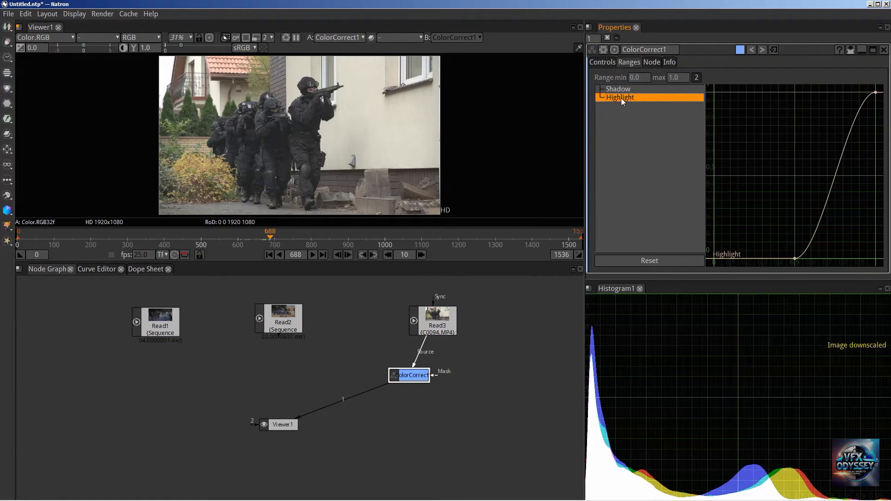
click(622, 91)
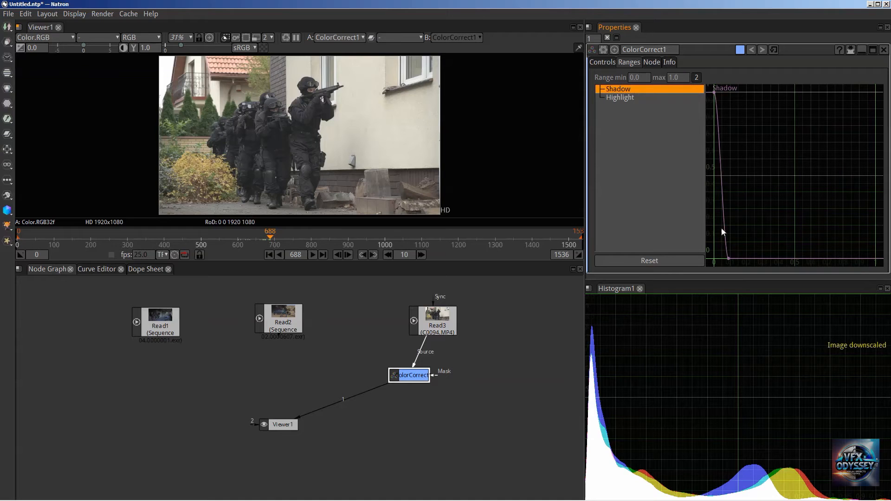
Try reshaping the tone ranges: move the Shadow curve's end to about 0.334 and start to about 0.08, and Highlight's upper point to about 0.75
click(729, 259)
drag(733, 259, 749, 259)
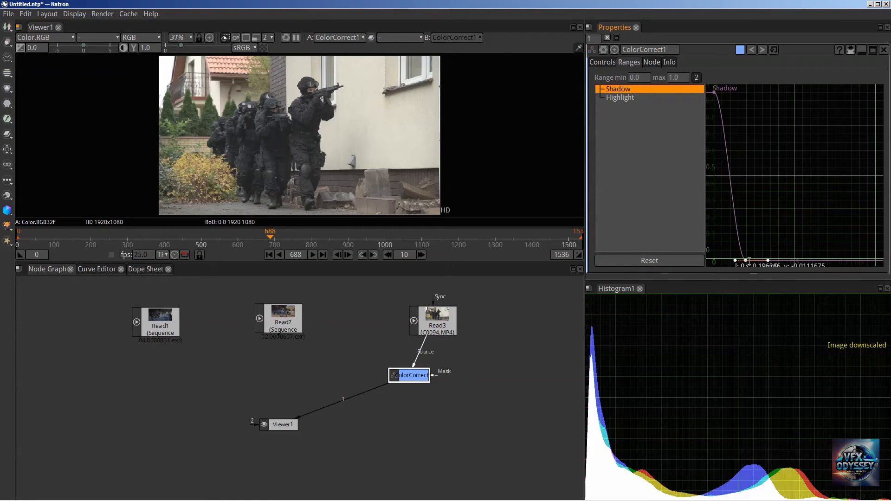
ctrl+click(621, 98)
drag(742, 260, 768, 258)
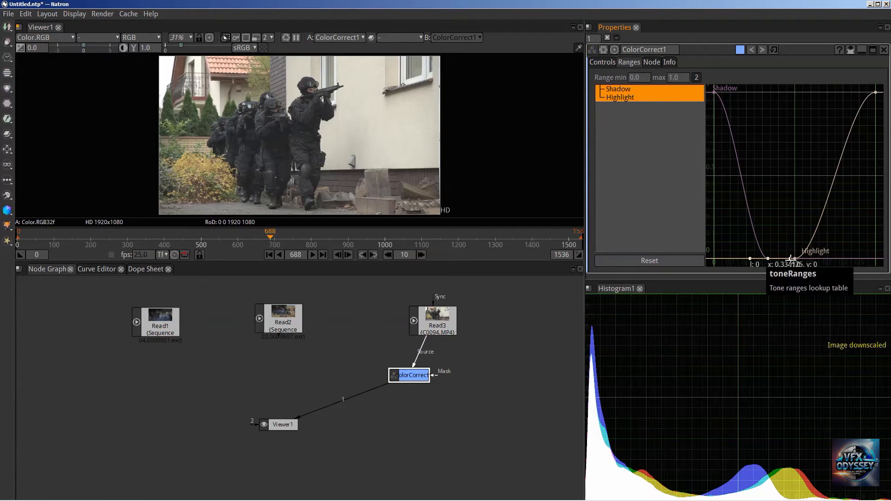
drag(877, 92, 833, 92)
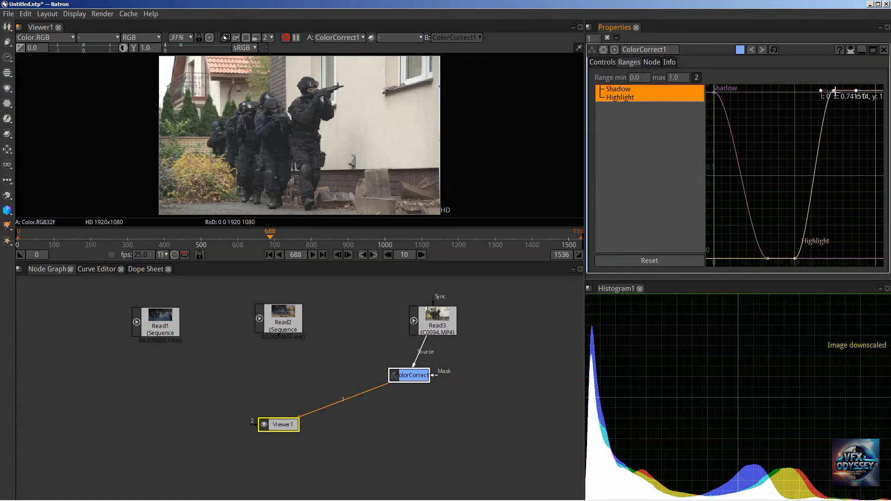
drag(715, 93, 727, 93)
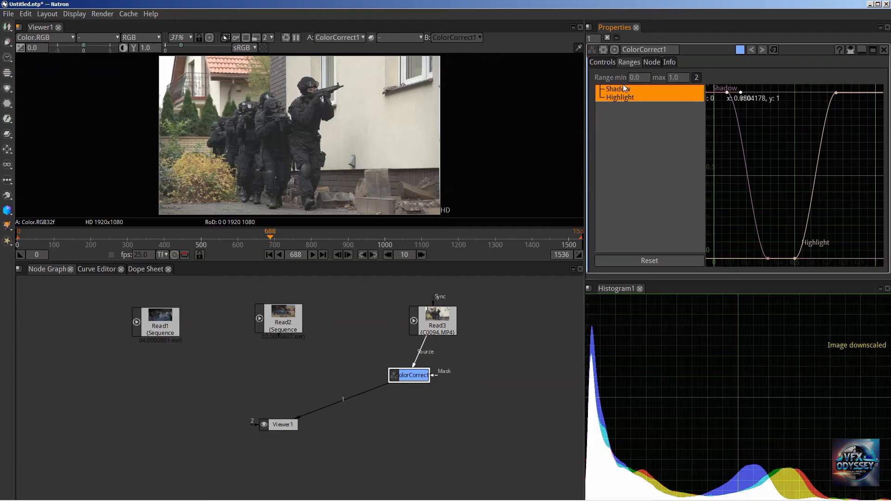
Reset all ColorCorrect1 settings, including the tone range curves, to their defaults and return to its main controls
click(601, 63)
scroll(649, 204, down, 2)
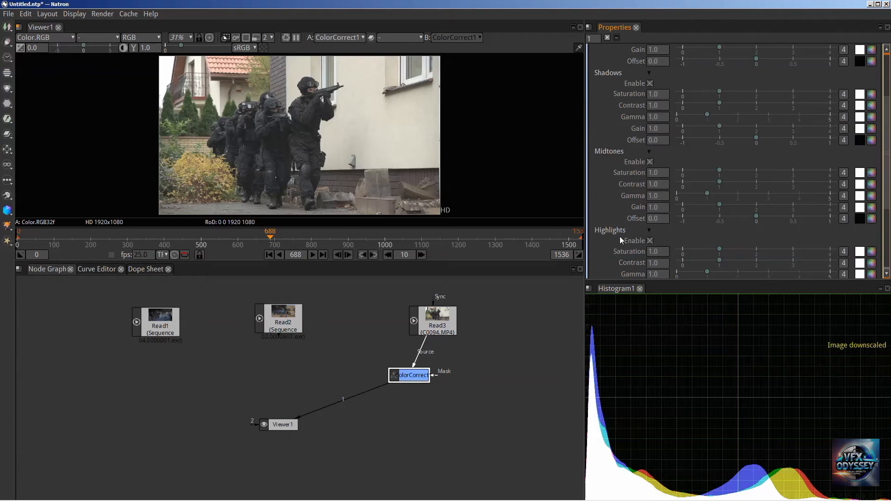
scroll(619, 220, up, 2)
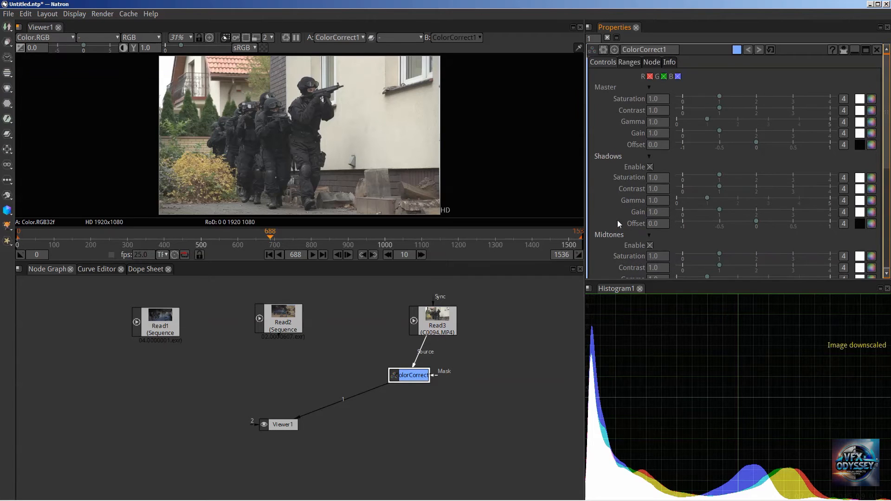
click(630, 62)
click(774, 49)
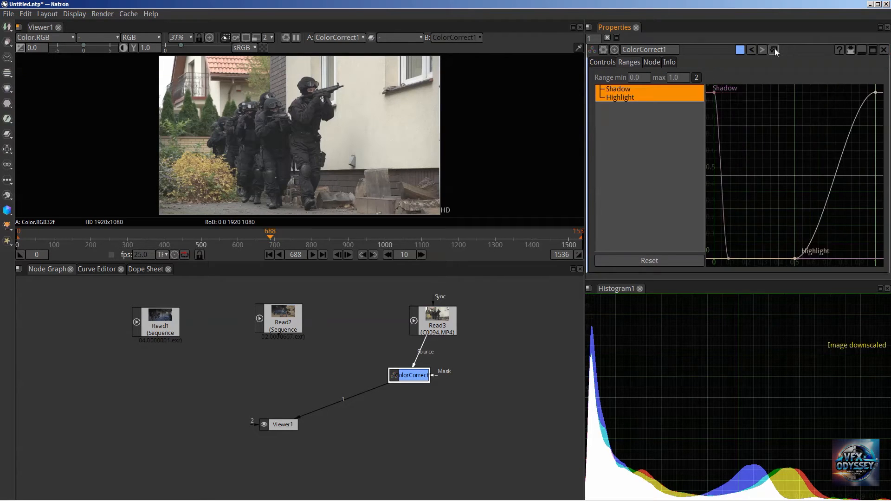
click(602, 64)
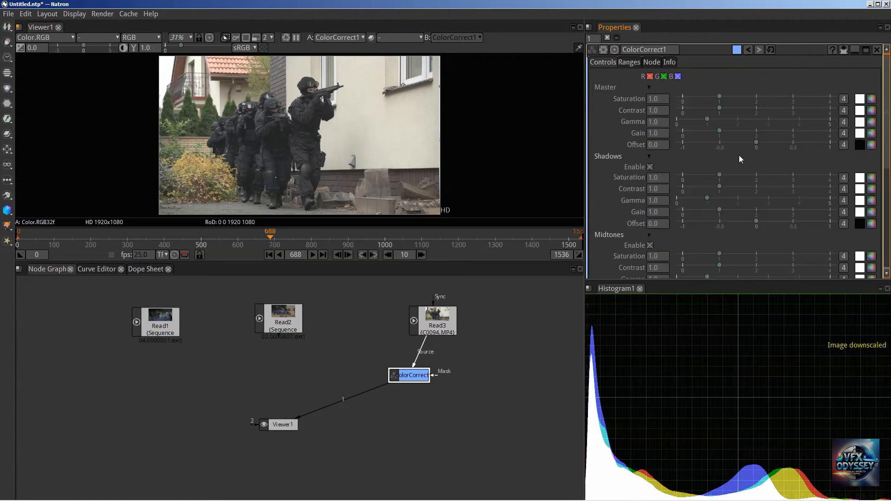
Set ColorCorrect1's Shadows saturation to 0.66 and Shadows contrast to 1.59
scroll(730, 160, down, 3)
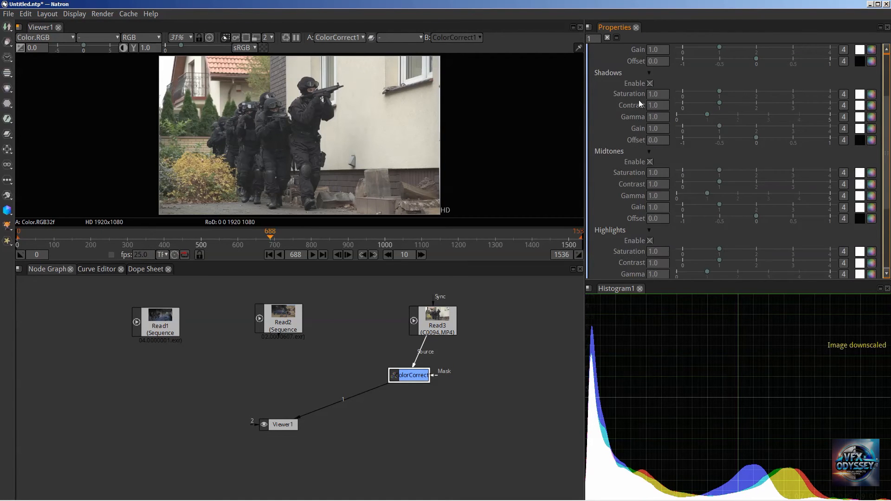
scroll(661, 100, up, 3)
click(661, 99)
scroll(640, 173, down, 2)
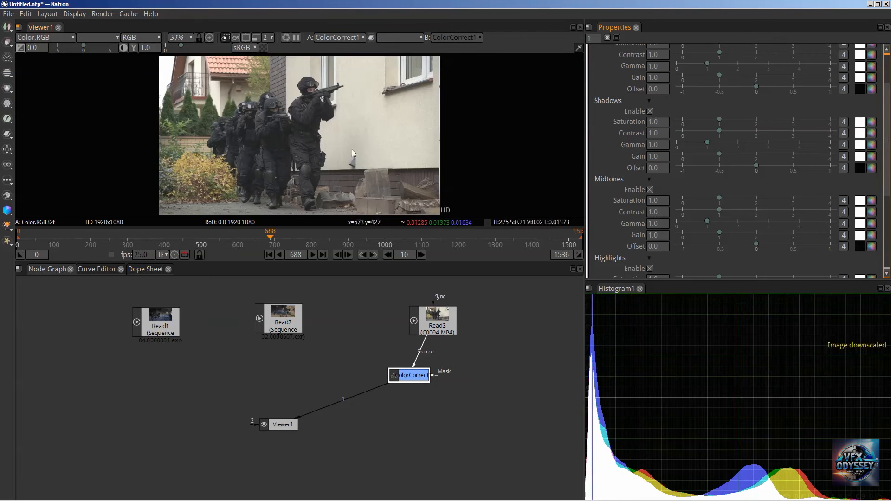
drag(720, 122, 715, 122)
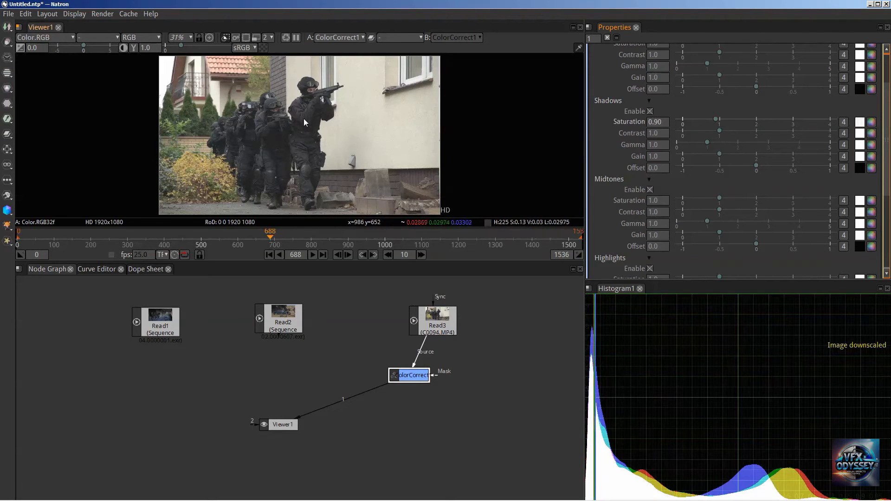
drag(713, 119, 742, 130)
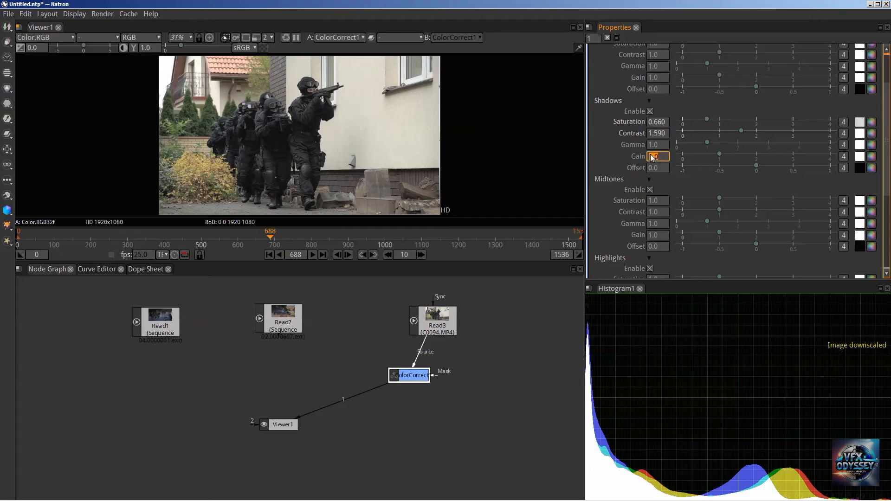
Set ColorCorrect1's Midtones saturation to 1.29 and Highlights gain to 1.12
scroll(651, 158, down, 2)
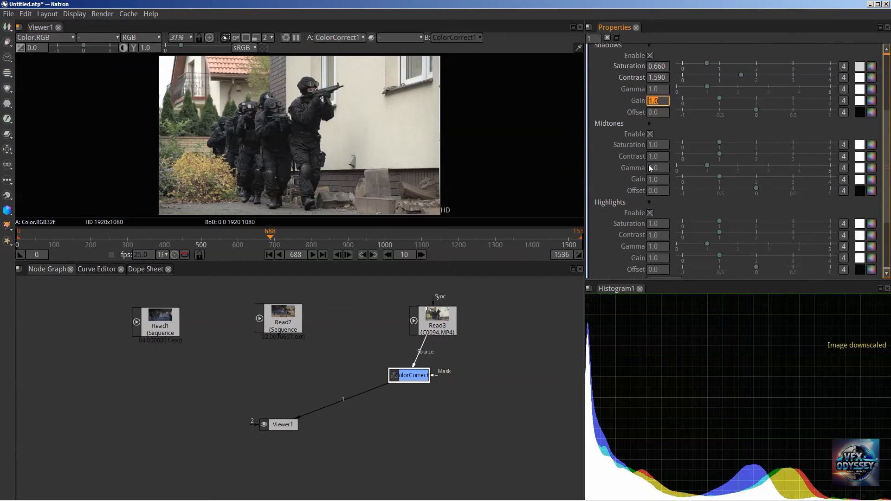
drag(719, 142, 731, 144)
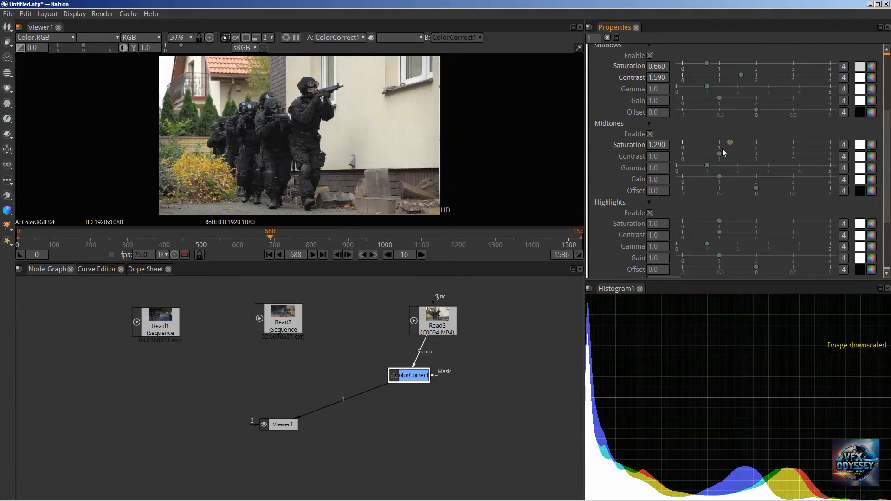
scroll(722, 149, down, 1)
click(658, 140)
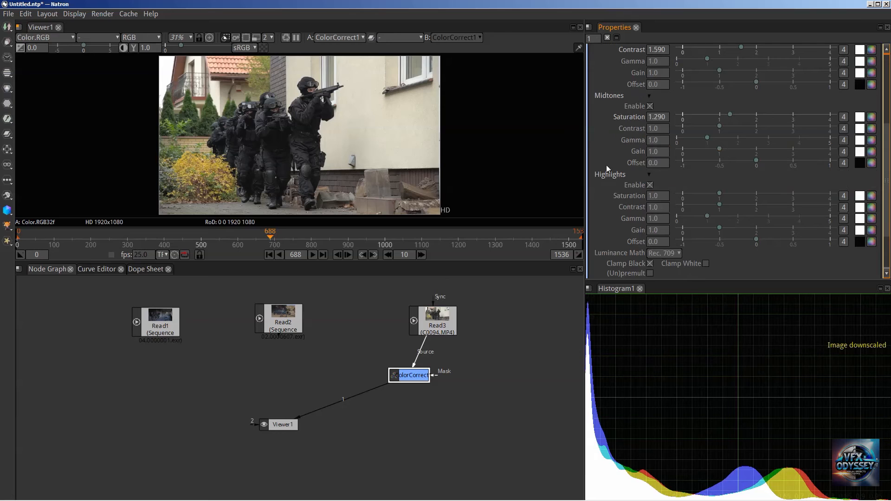
drag(720, 228, 722, 231)
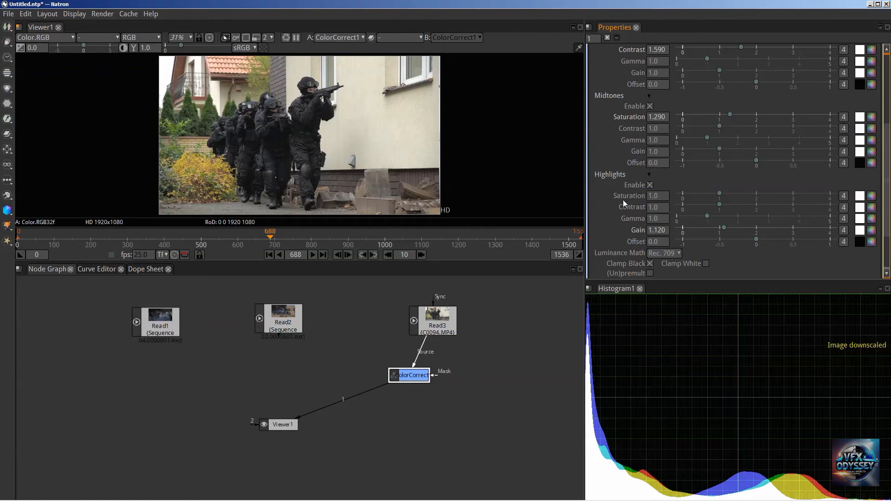
Refine ColorCorrect1's Shadows by setting their contrast to 1.67 and gain to 0.92
scroll(716, 117, up, 2)
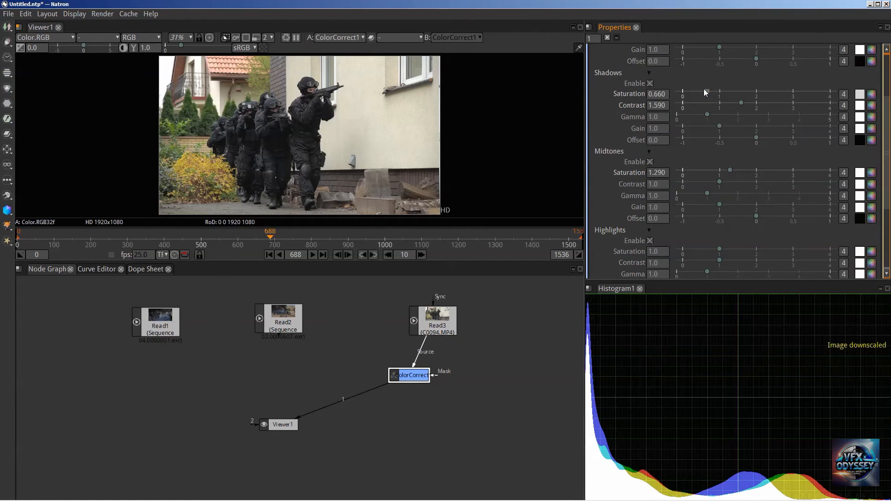
drag(741, 101, 717, 127)
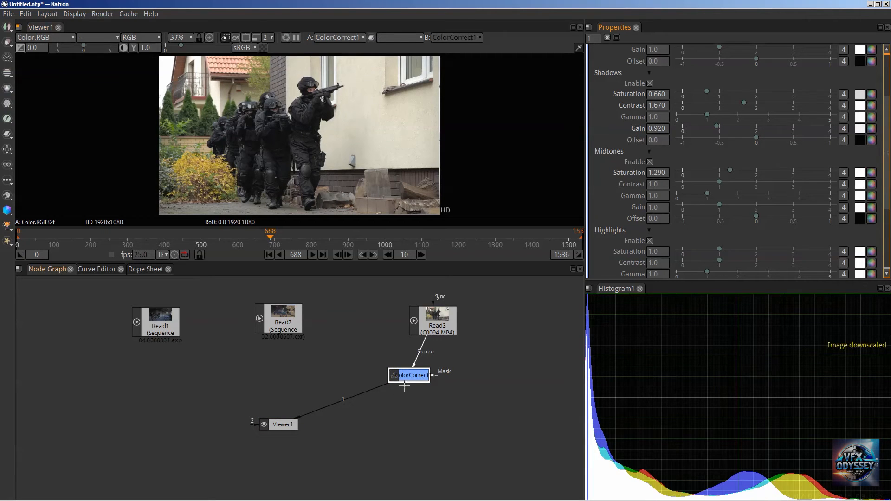
Move the ColorCorrect1 node slightly aside, compare the footage with it disabled and enabled, and look over its settings
drag(426, 380, 399, 386)
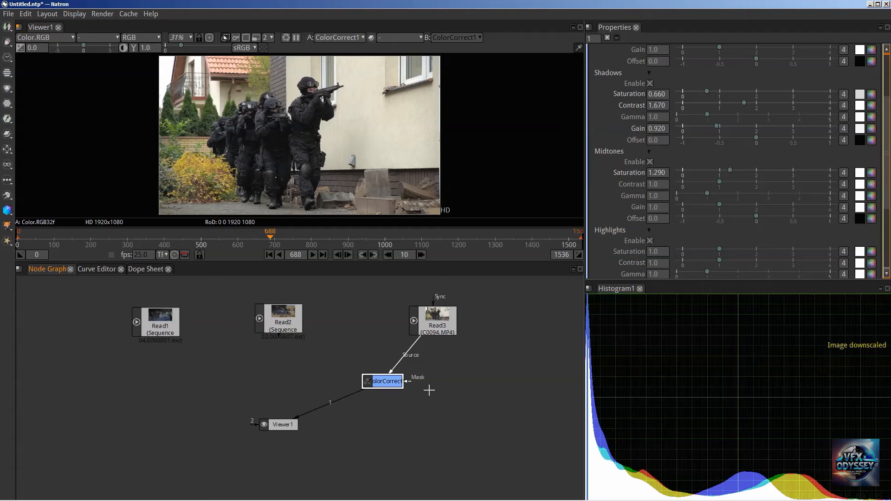
key(d)
key(d)
key(d)
key(d)
scroll(642, 213, down, 5)
click(652, 156)
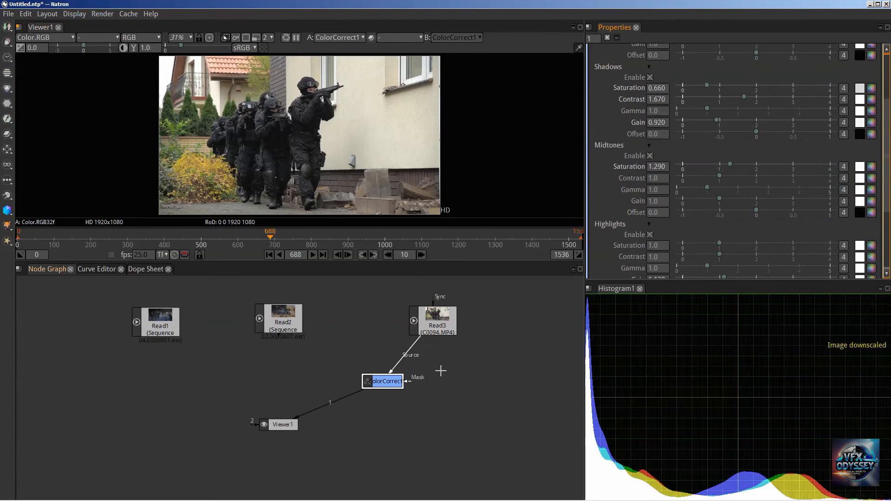
Delete the ColorCorrect1 node and disconnect Viewer1 from Read3
click(450, 377)
click(384, 382)
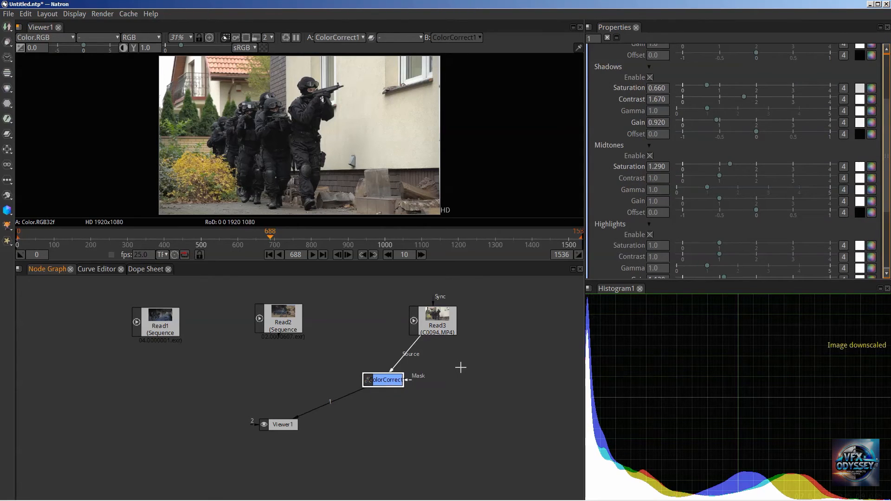
key(Delete)
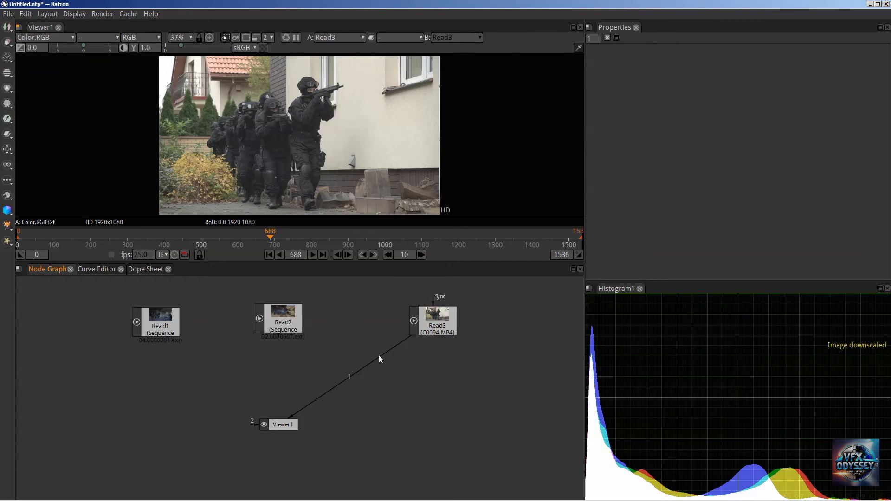
drag(378, 355, 385, 400)
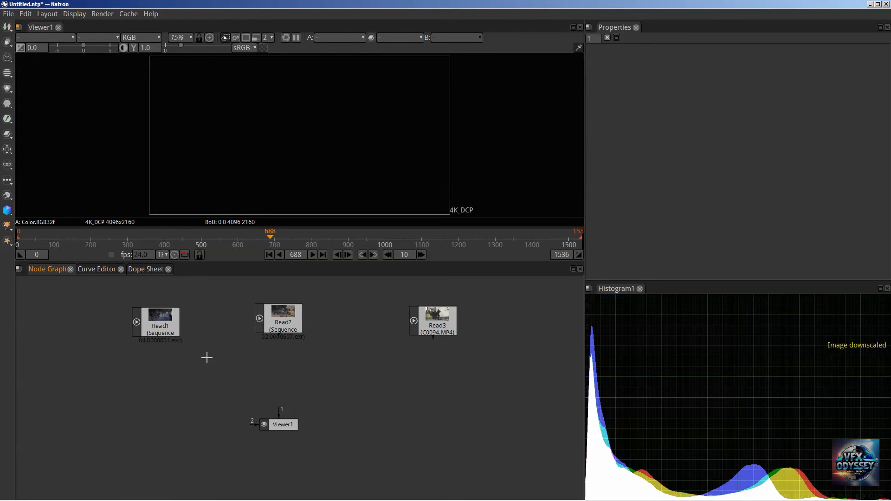
Add a HueCorrect node, connect its source to Read1, and feed its output into Viewer1
key(Tab)
text(huec)
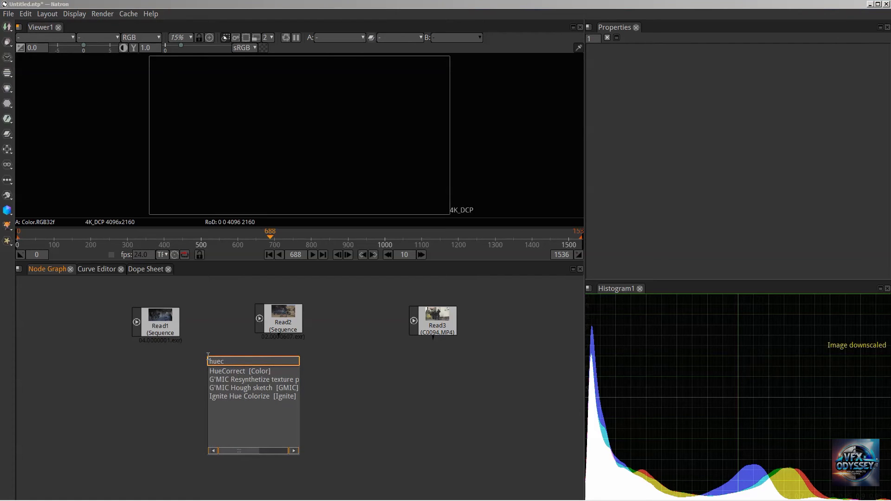
key(Down)
key(Return)
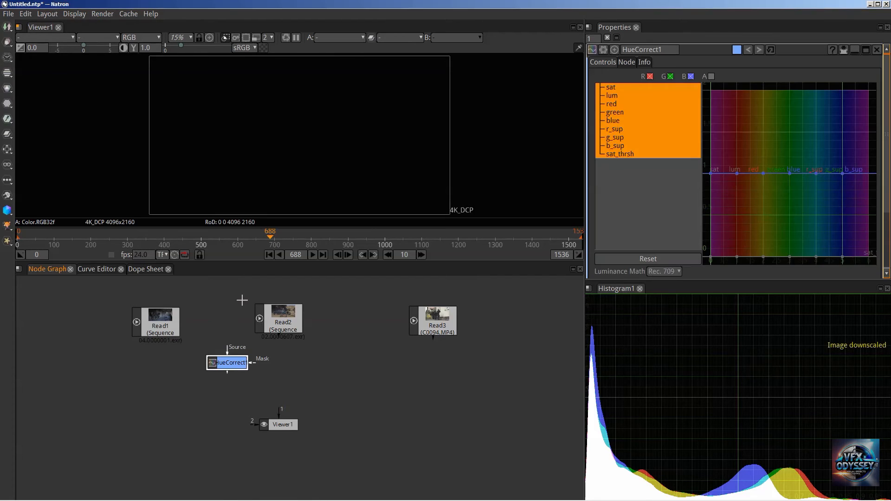
drag(232, 364, 160, 325)
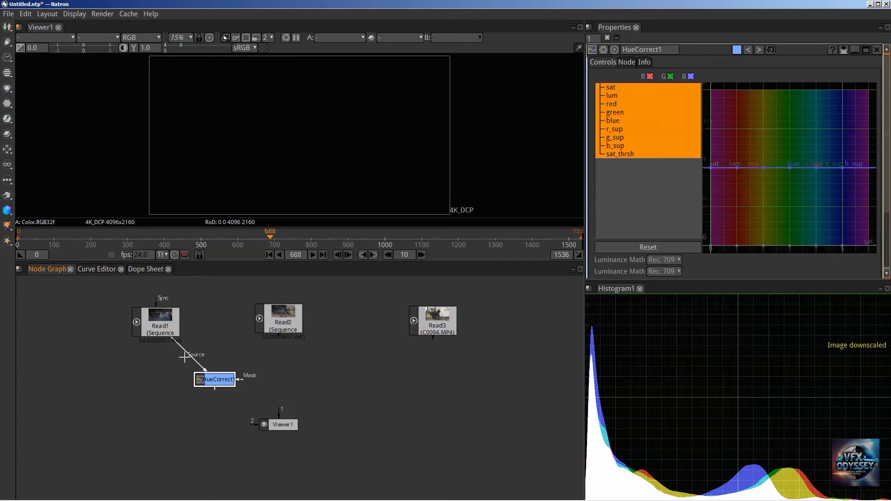
drag(280, 416, 215, 383)
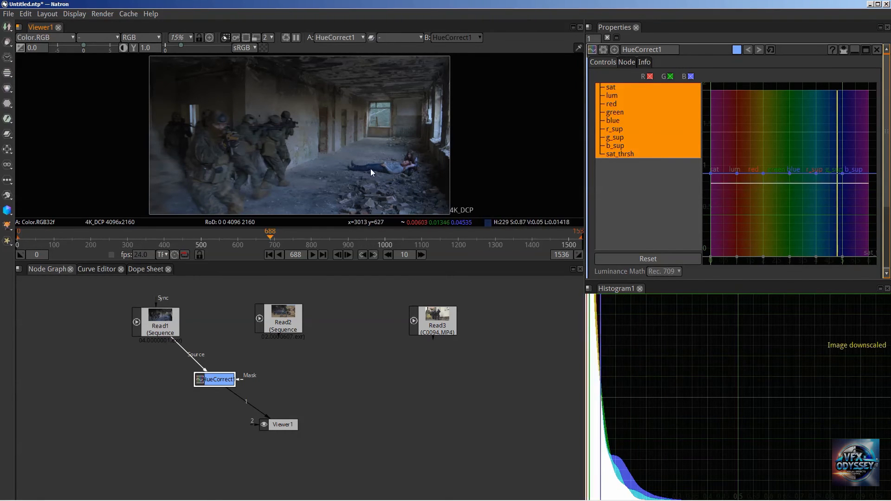
drag(219, 382, 220, 375)
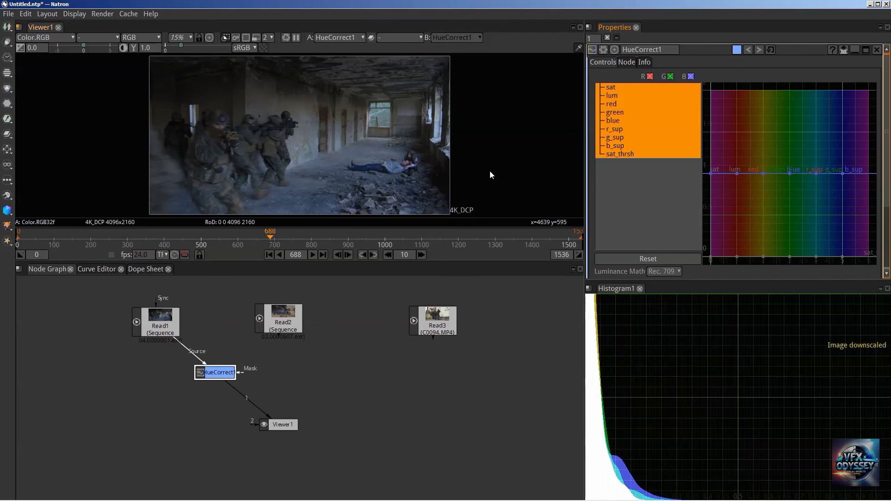
Sample the lying man's blue jeans and pull HueCorrect1's sat curve down around the sampled hue
ctrl+click(377, 167)
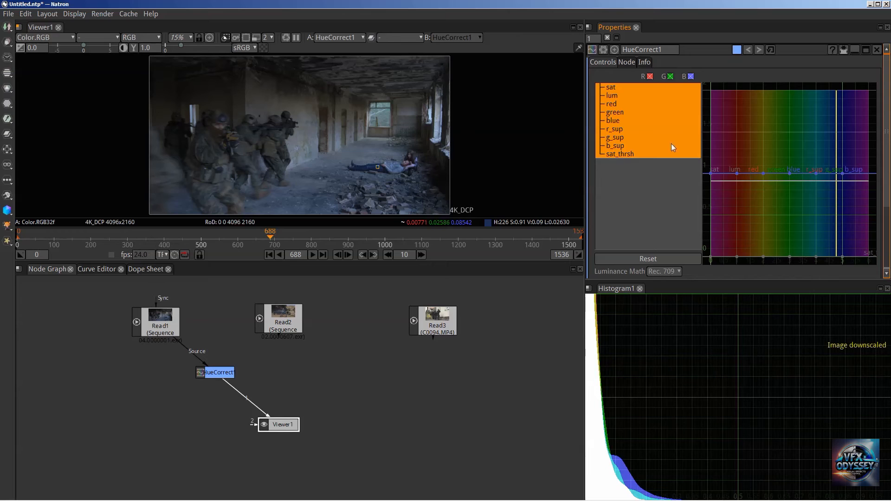
click(614, 88)
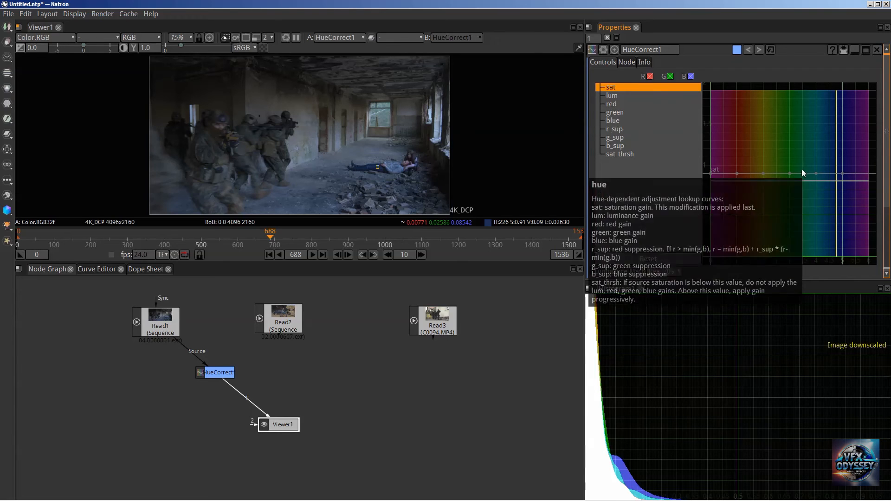
drag(842, 173, 869, 174)
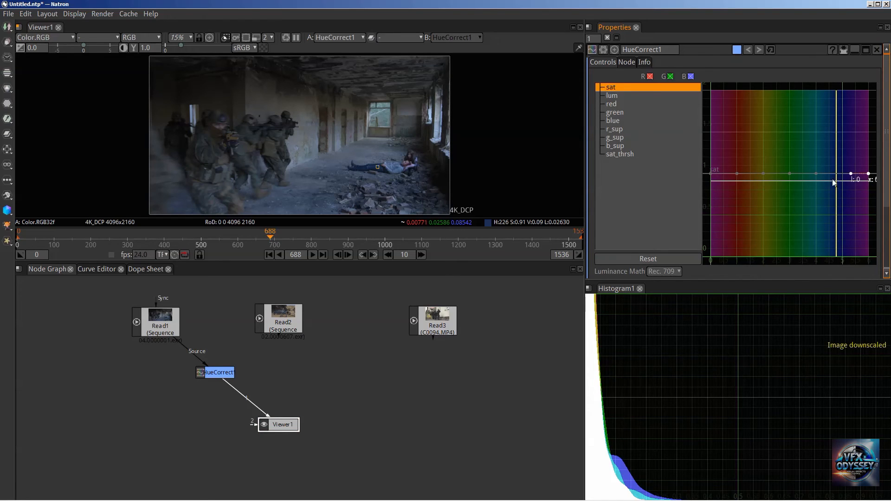
mouse_move(815, 174)
mouse_down()
mouse_move(873, 175)
mouse_move(836, 179)
mouse_move(838, 229)
mouse_up()
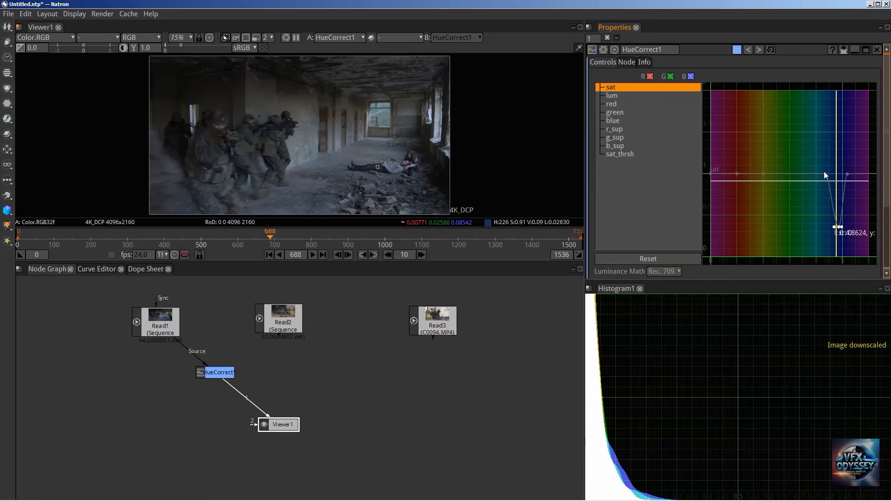
Narrow the sat curve's dip by moving its neighbouring point close, and align the lowest point with the sampled hue line
drag(826, 173, 796, 172)
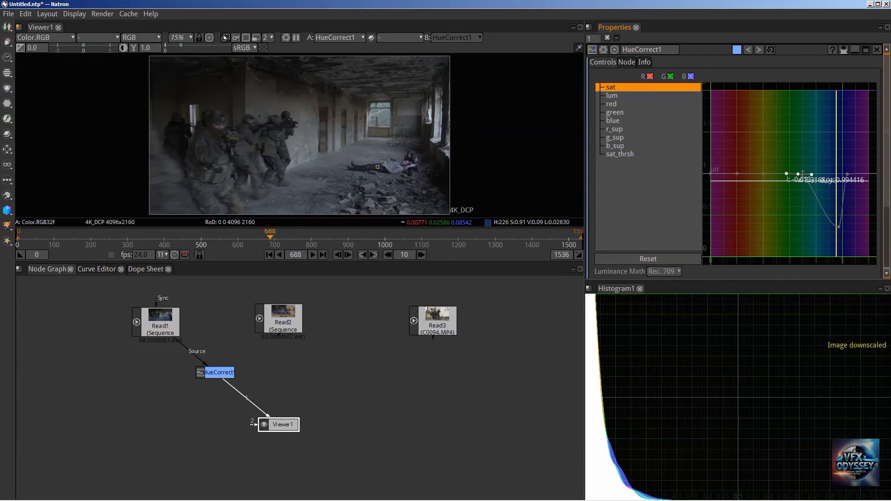
drag(798, 173, 831, 173)
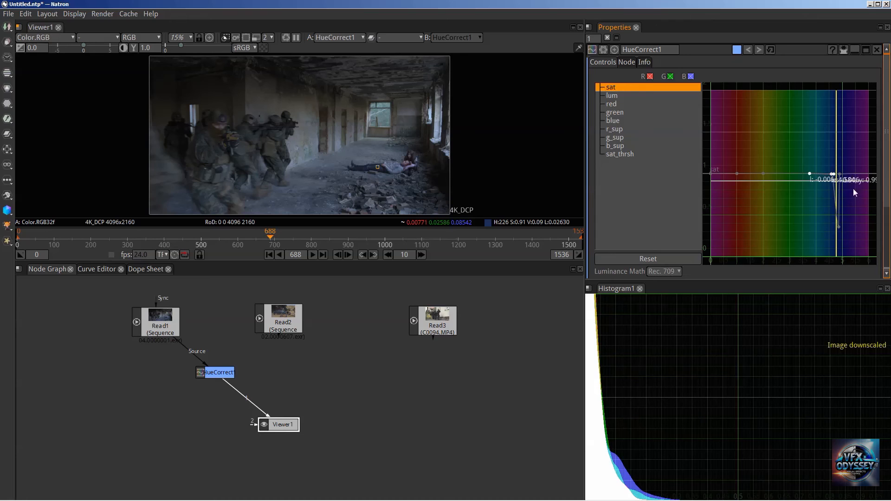
drag(839, 226, 835, 227)
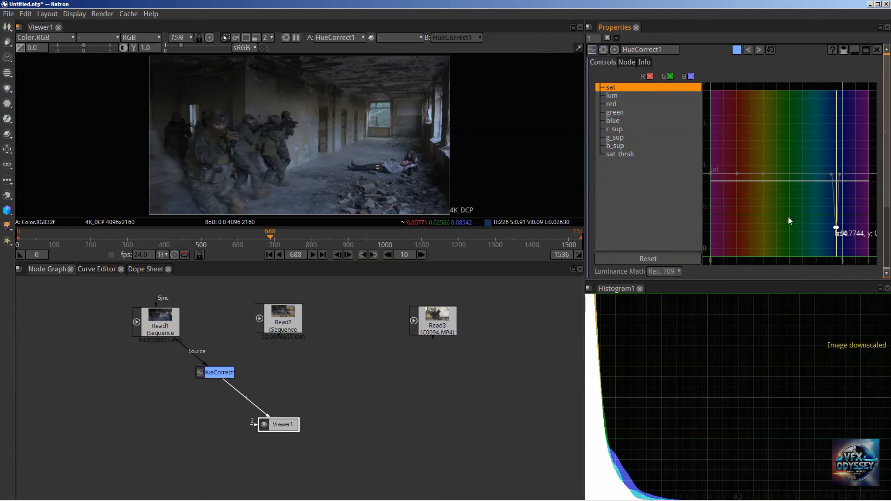
Toggle HueCorrect1 off and on repeatedly to compare the jeans' saturation, ending with the node disabled
click(223, 376)
key(d)
key(d)
key(d)
key(d)
key(d)
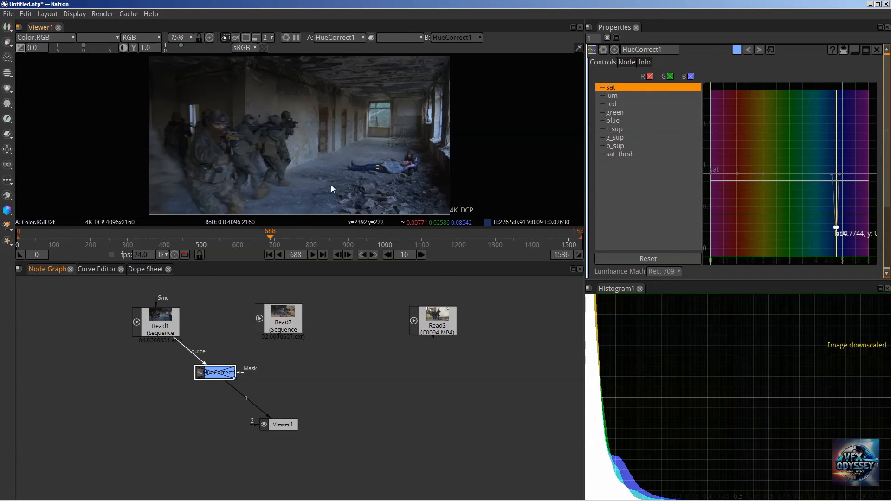
Tighten the sat curve's dip further by adjusting the points on both sides of the sampled hue
click(838, 175)
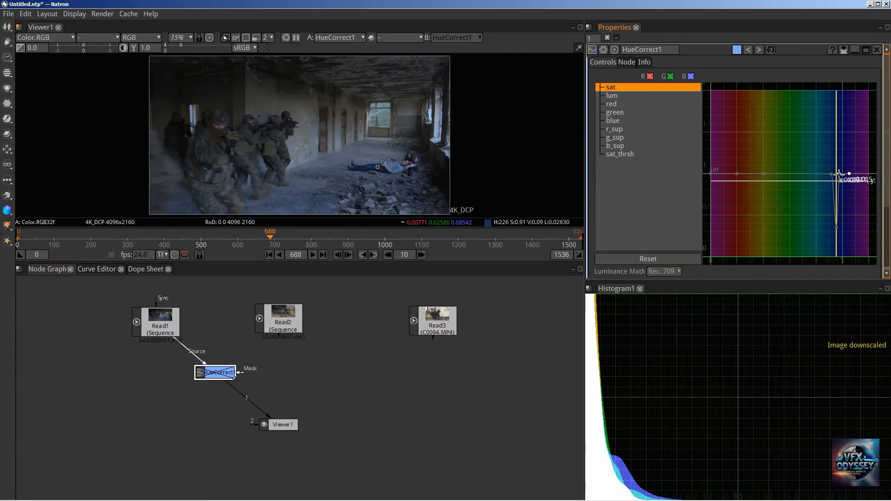
drag(831, 174, 839, 174)
Examine the jeans and the two people on the ground up close, then fit the whole frame in the viewer
scroll(395, 163, up, 10)
mouse_move(375, 143)
mouse_down()
mouse_move(366, 131)
mouse_move(372, 143)
mouse_up()
scroll(417, 129, up, 1)
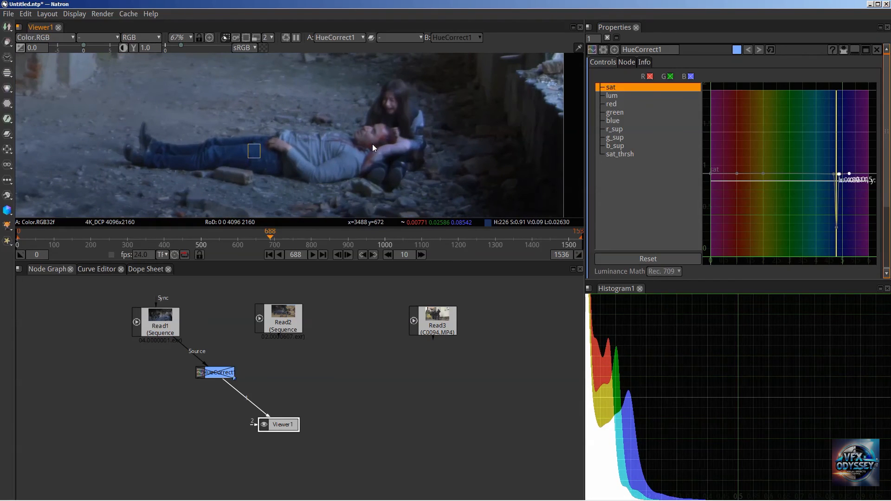
click(229, 373)
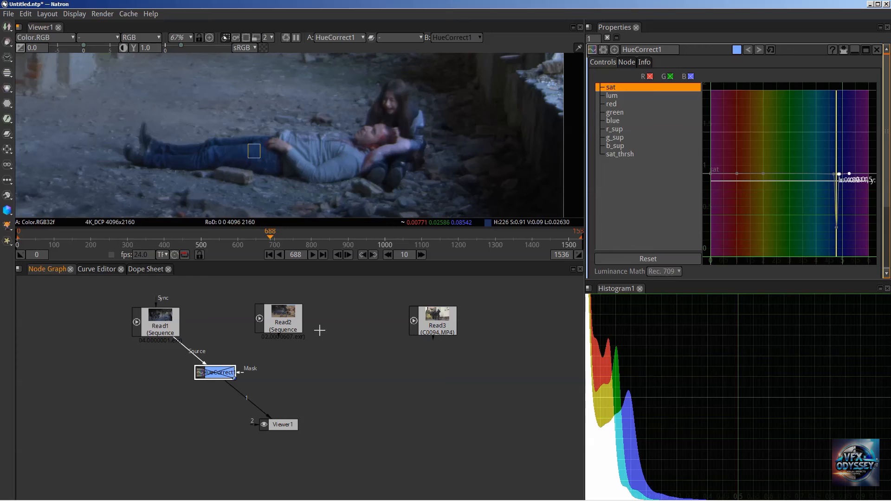
scroll(259, 121, down, 5)
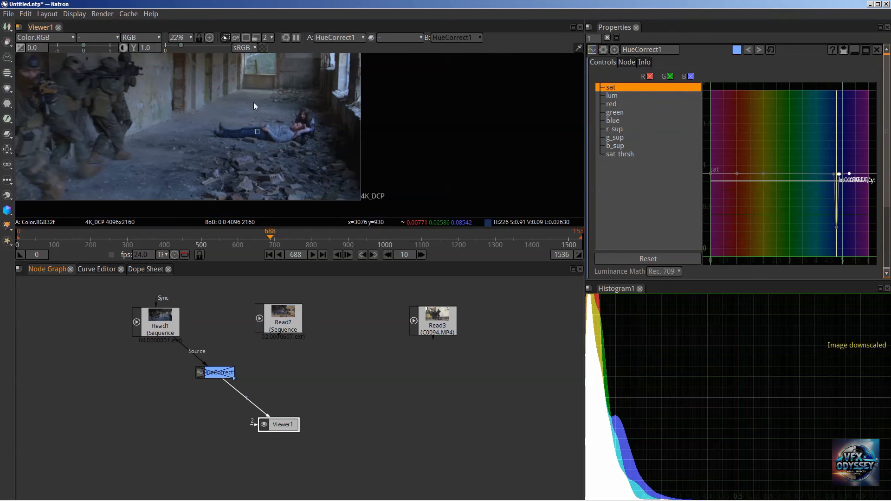
key(f)
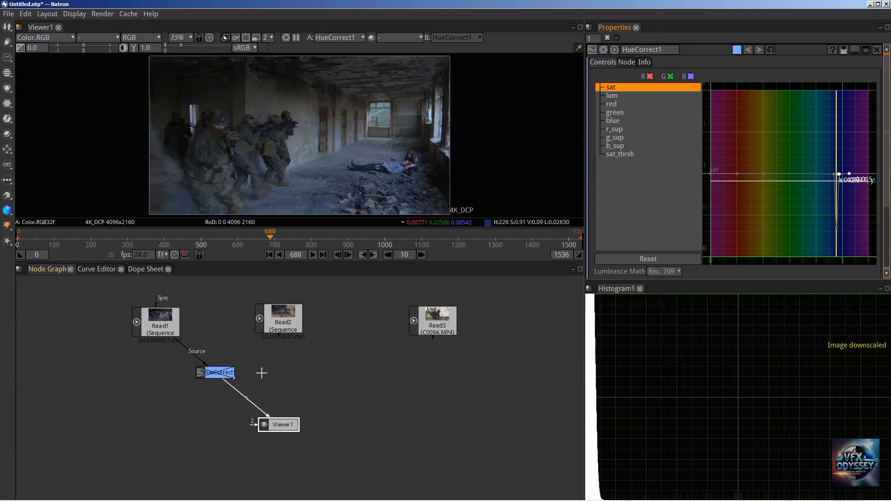
Delete the HueCorrect1 node between Read1 and Viewer1
click(217, 374)
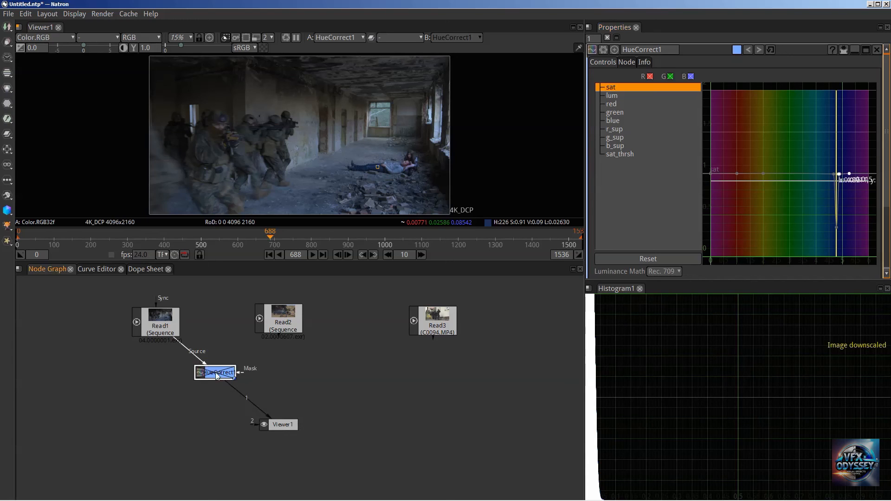
key(Delete)
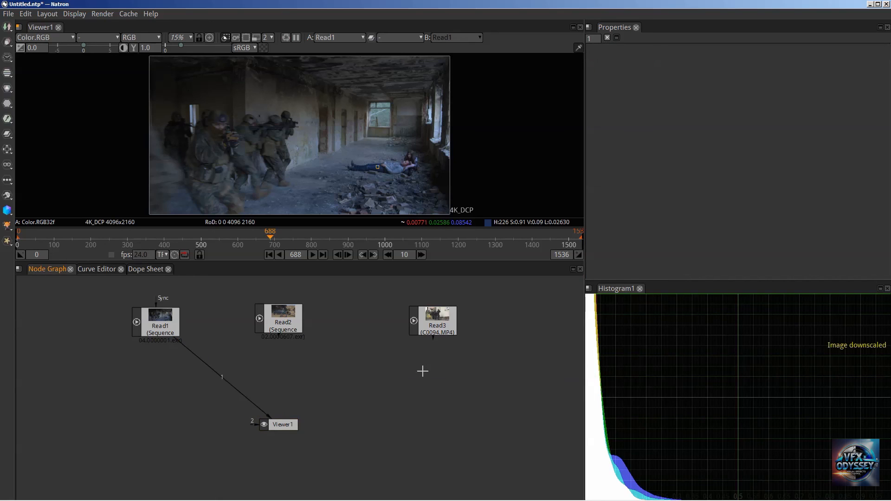
Connect Viewer1 to the Read2 footage and move the playhead to frame 157
drag(206, 366, 445, 373)
drag(278, 417, 280, 312)
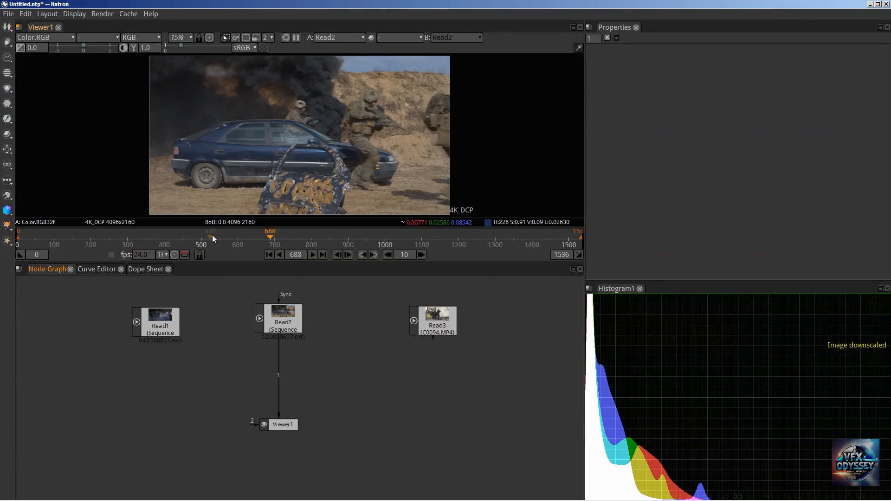
click(146, 240)
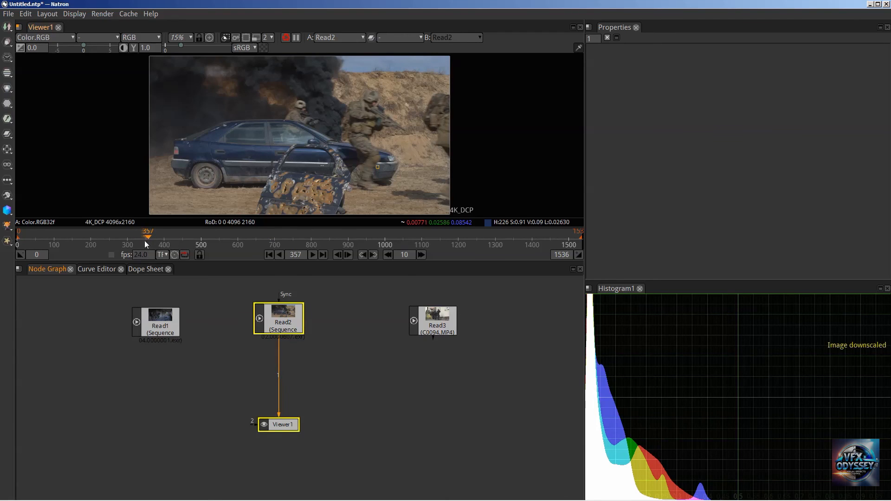
click(120, 240)
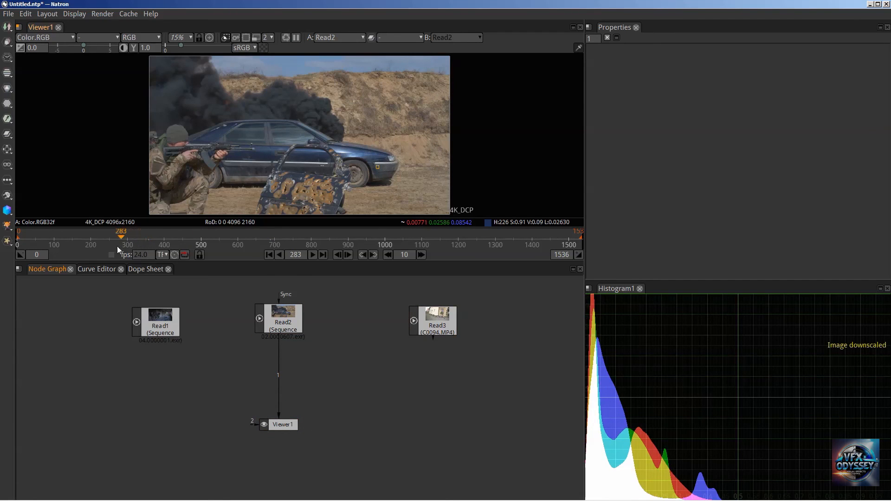
click(98, 235)
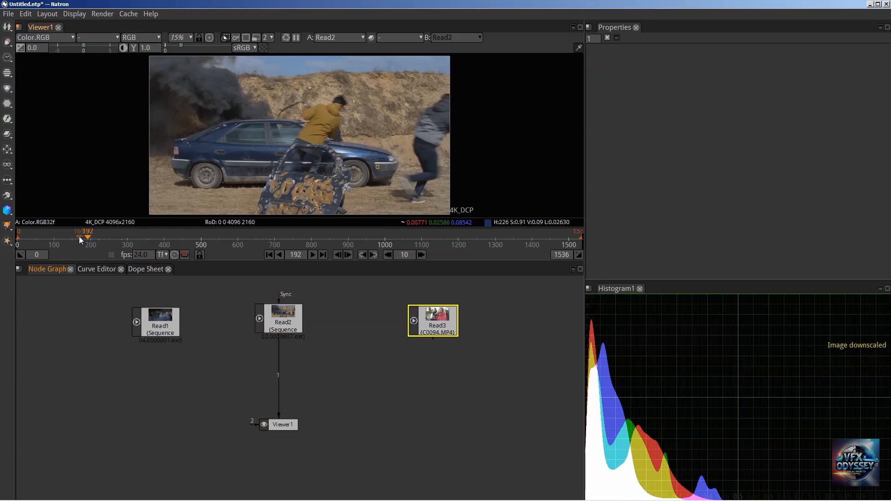
click(82, 235)
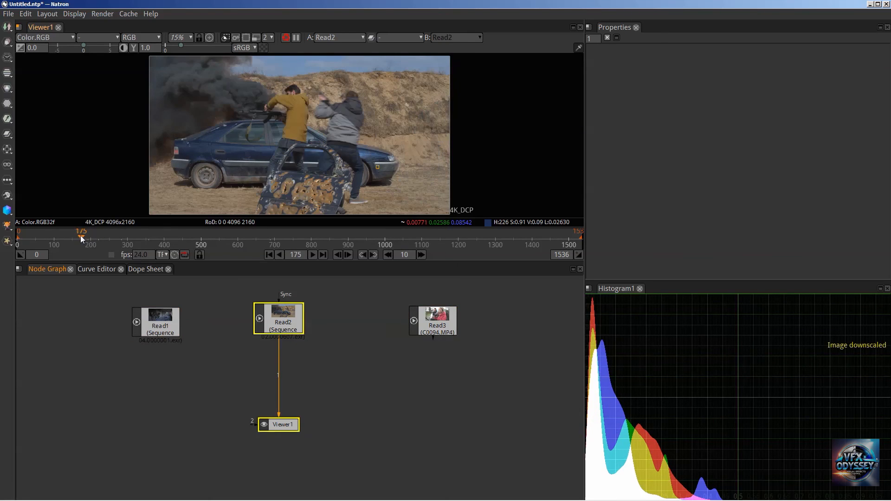
click(76, 237)
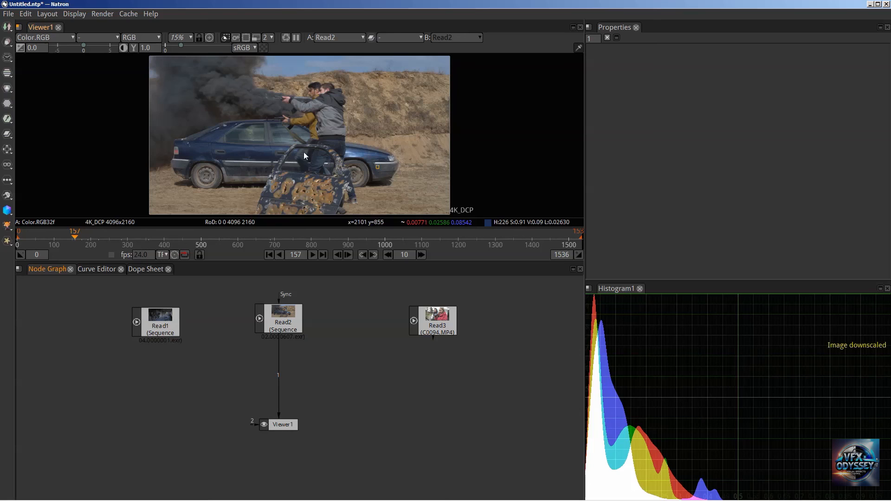
Clear the sampled color from the viewer and delete the Read3 node
click(377, 171)
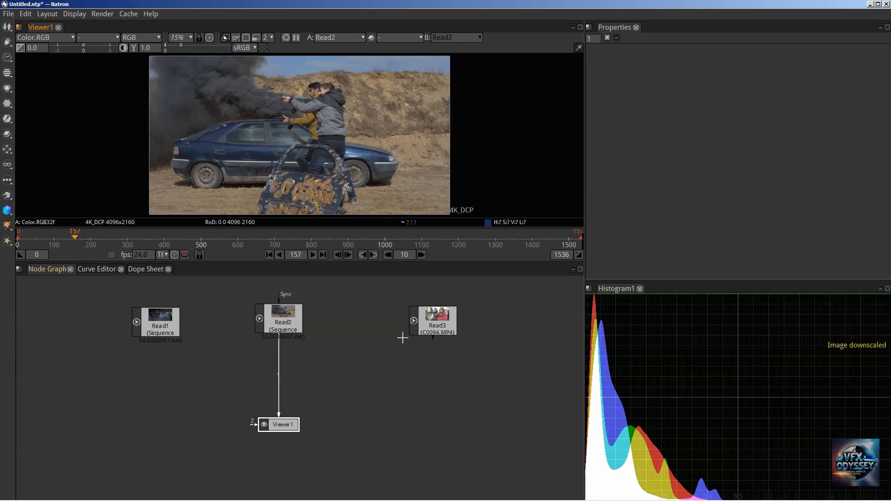
click(444, 324)
key(Delete)
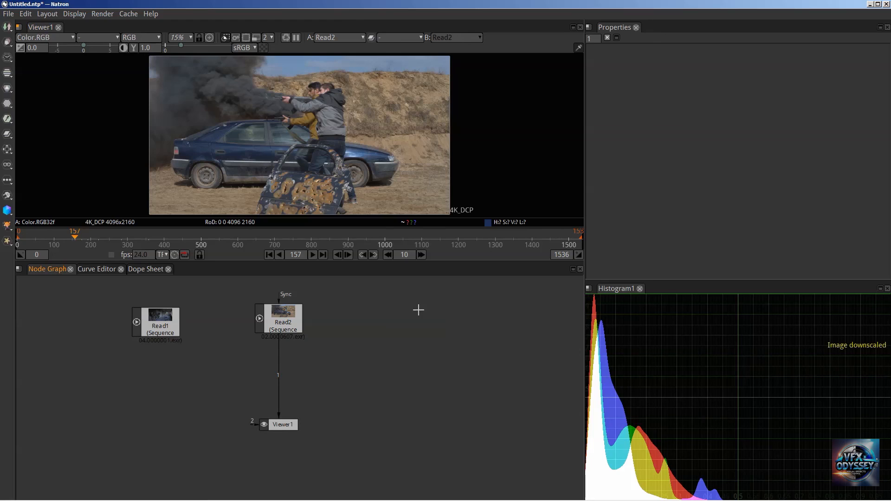
Add an HSVTool node and insert it between Read2 and Viewer1
click(280, 321)
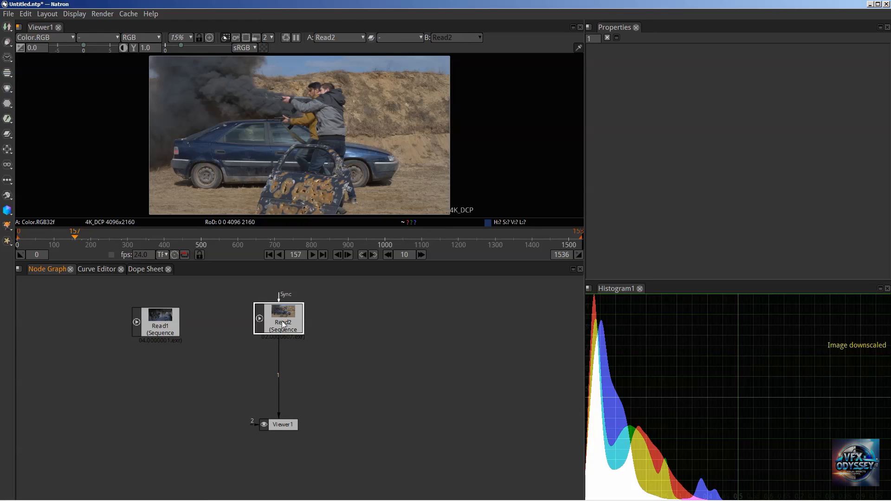
click(194, 347)
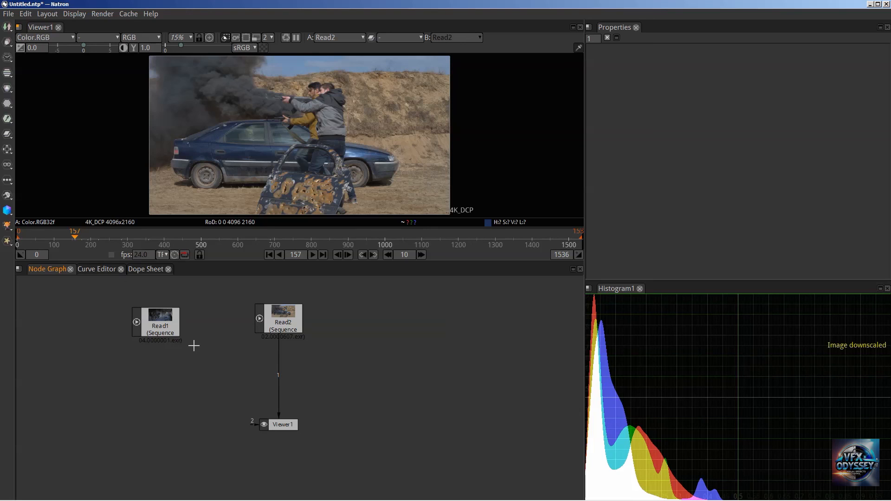
key(Tab)
text(hsv)
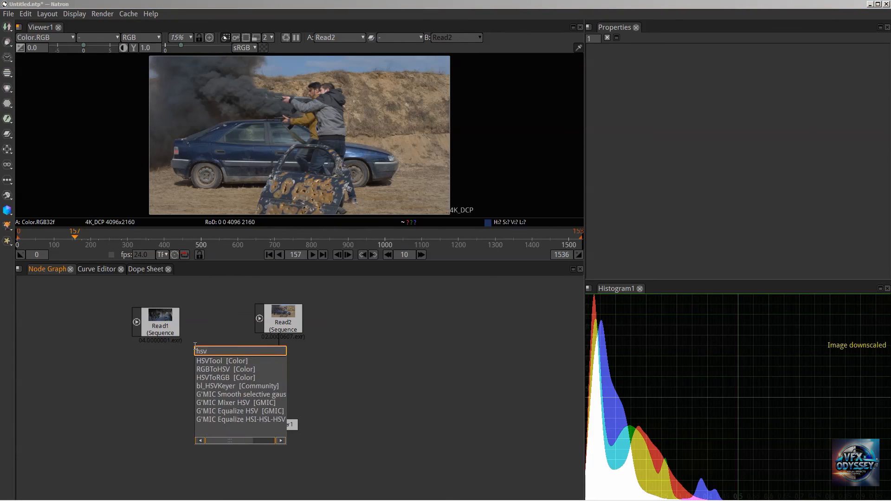
key(Down)
key(Return)
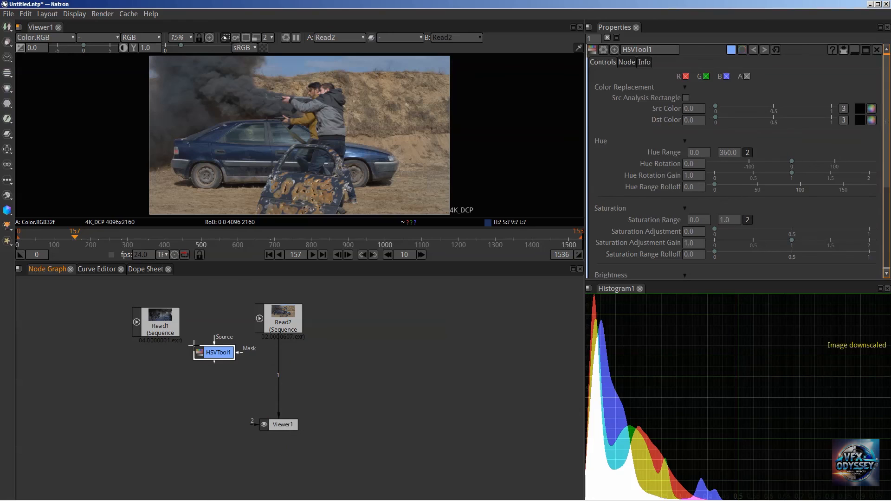
drag(219, 366, 281, 382)
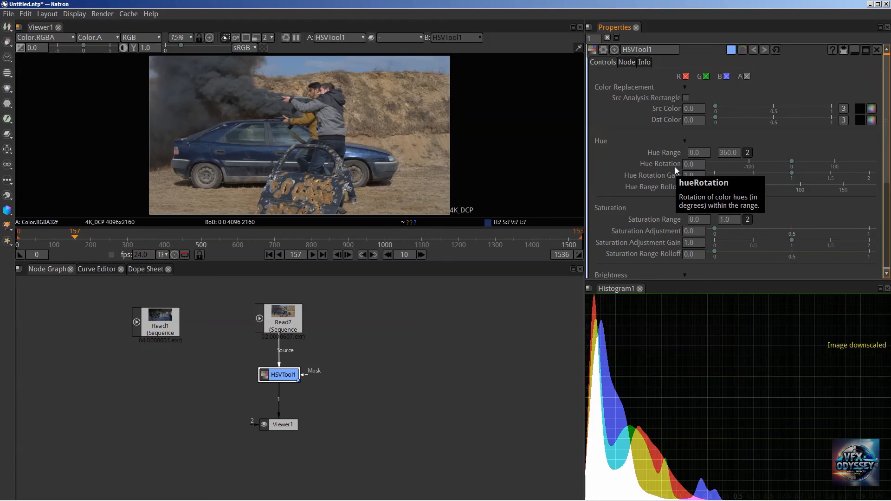
Add a ColorWheel node and place it beside Read2 in the node graph
click(402, 297)
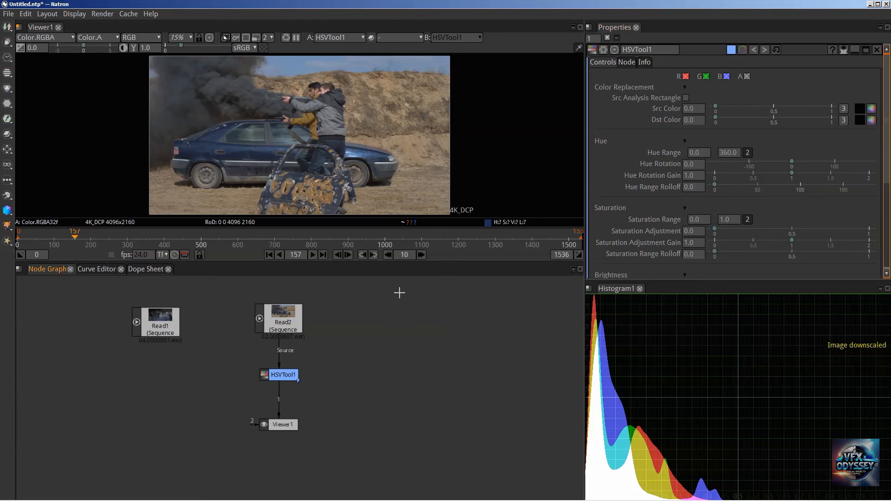
key(Tab)
text(color)
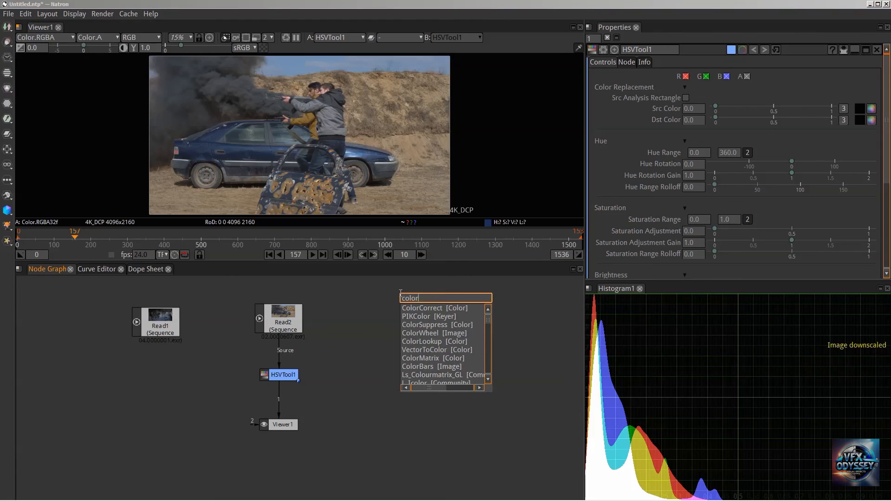
text(w)
key(Down)
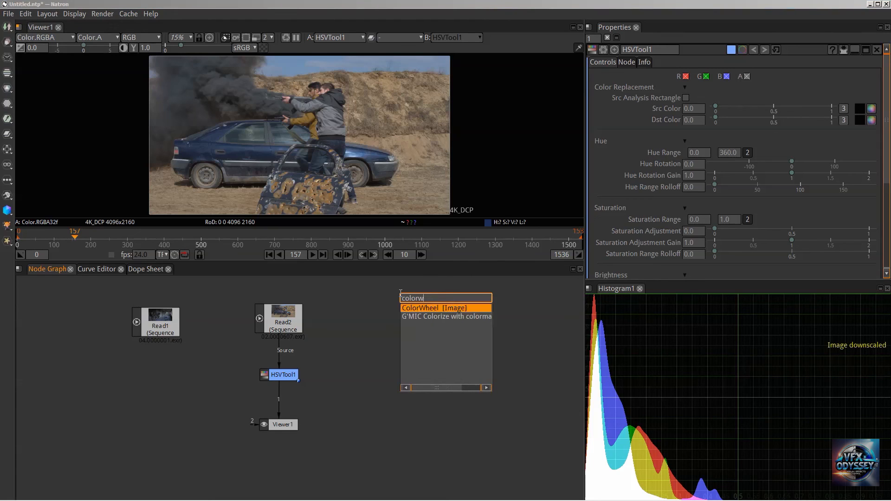
key(Return)
drag(413, 298, 342, 330)
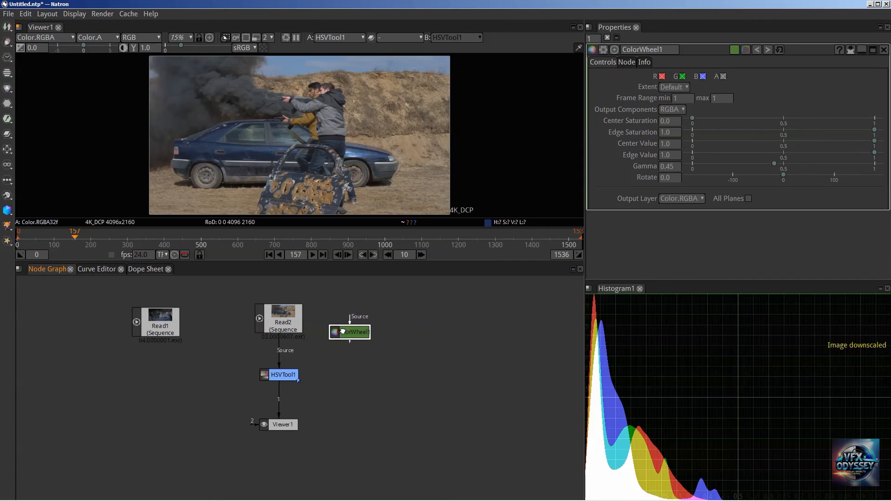
Show the color wheel through Viewer1's second input, and switch the viewer back to the HSVTool1 output on input 1
key(2)
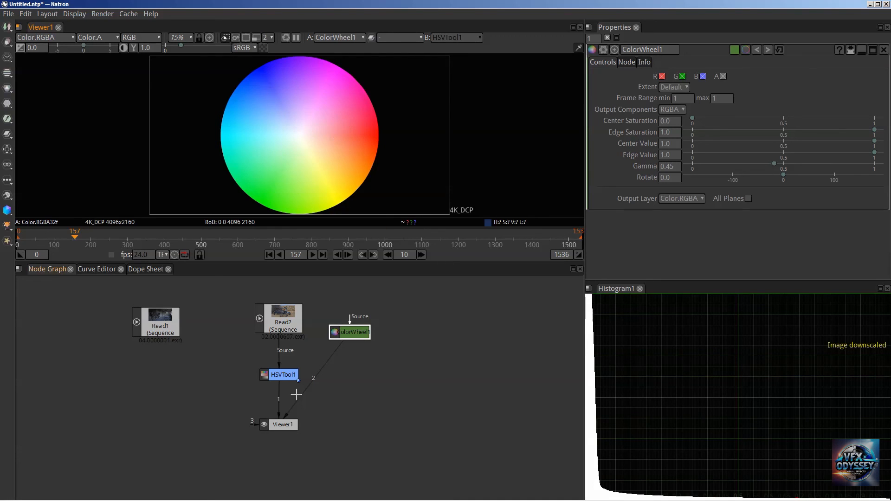
key(1)
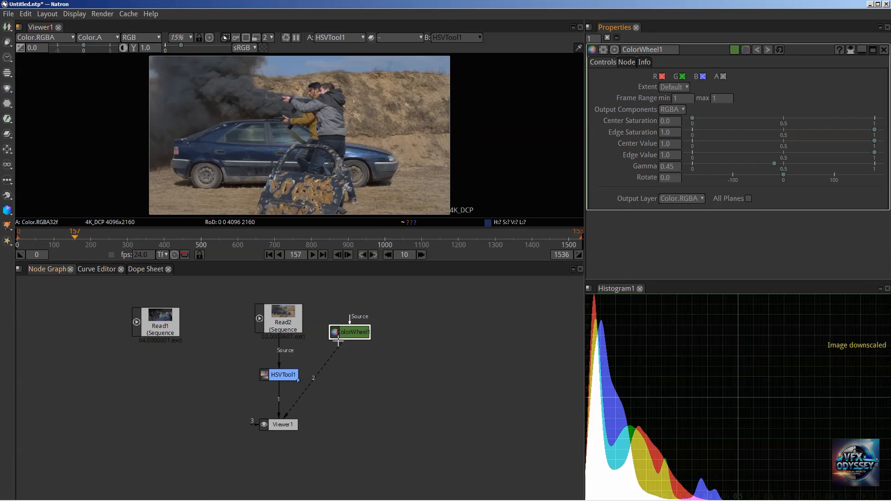
Try HSVTool1 Hue Rotation values of 32, 65, 10 and 6 on the car footage, and return the rotation to 0
double_click(294, 375)
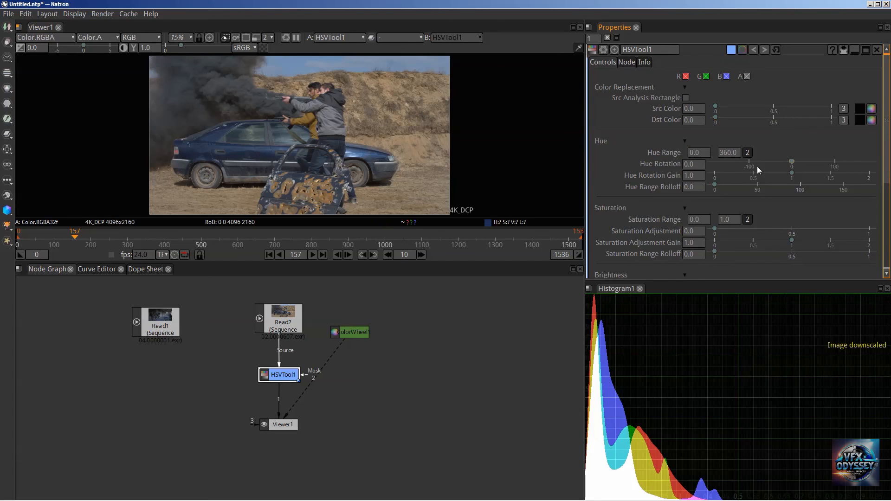
drag(791, 161, 806, 160)
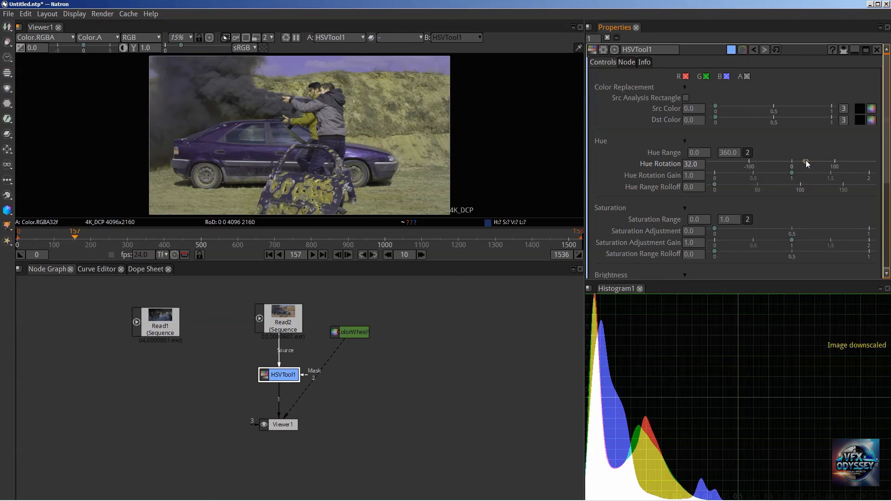
drag(806, 160, 819, 160)
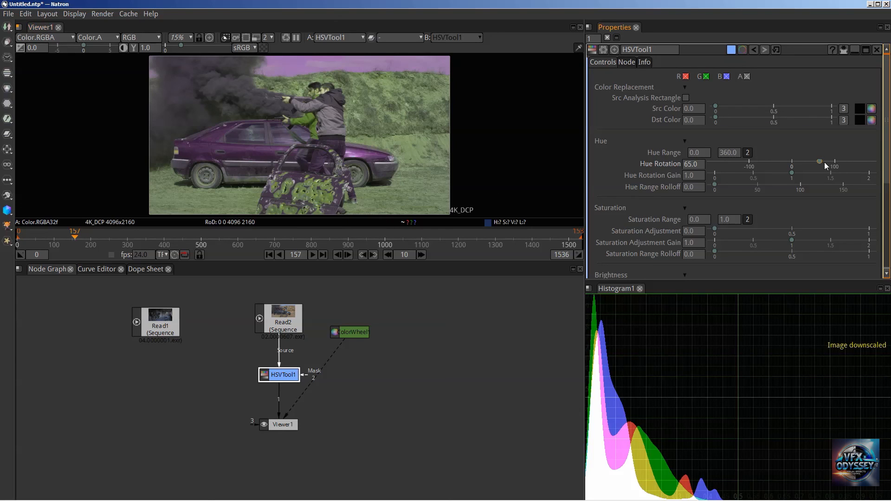
drag(822, 161, 795, 161)
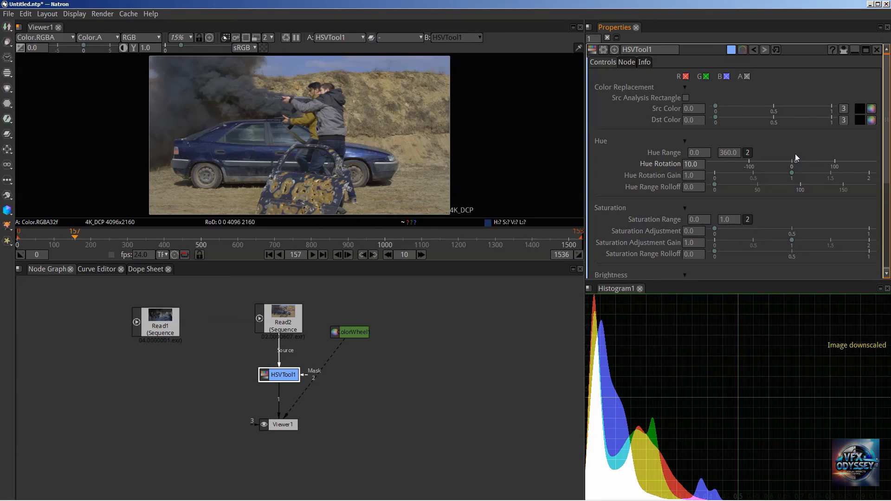
drag(798, 158, 794, 160)
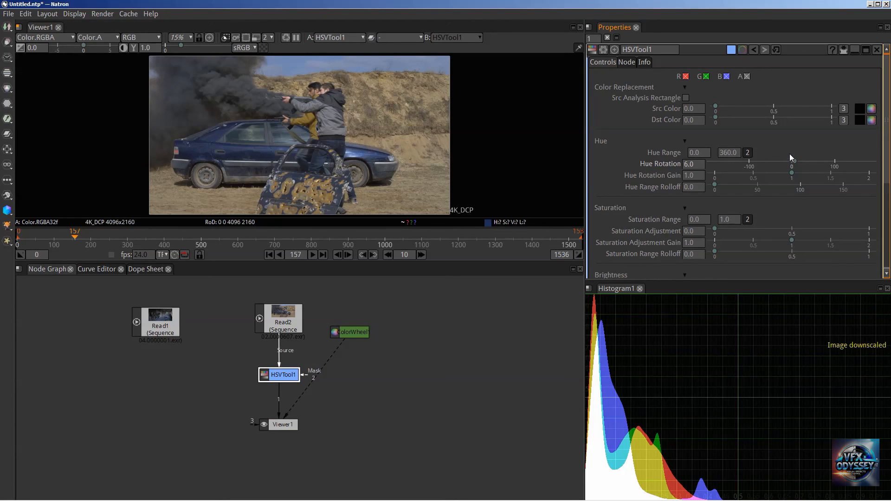
click(790, 161)
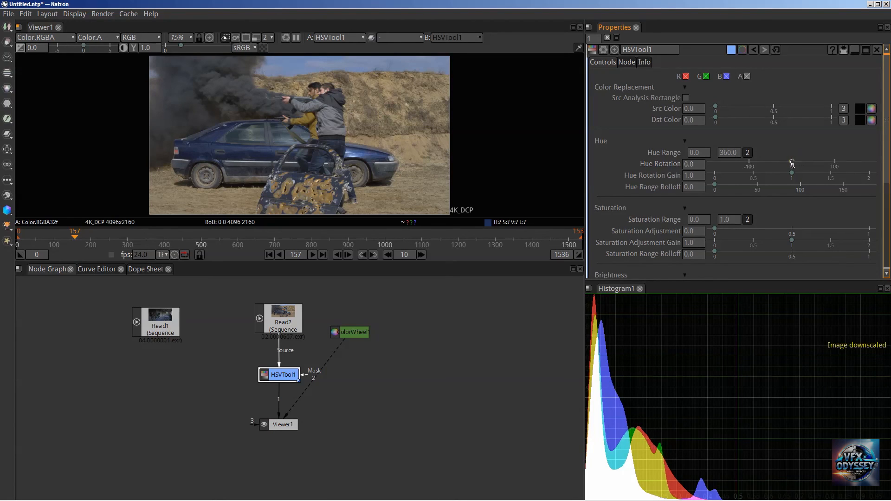